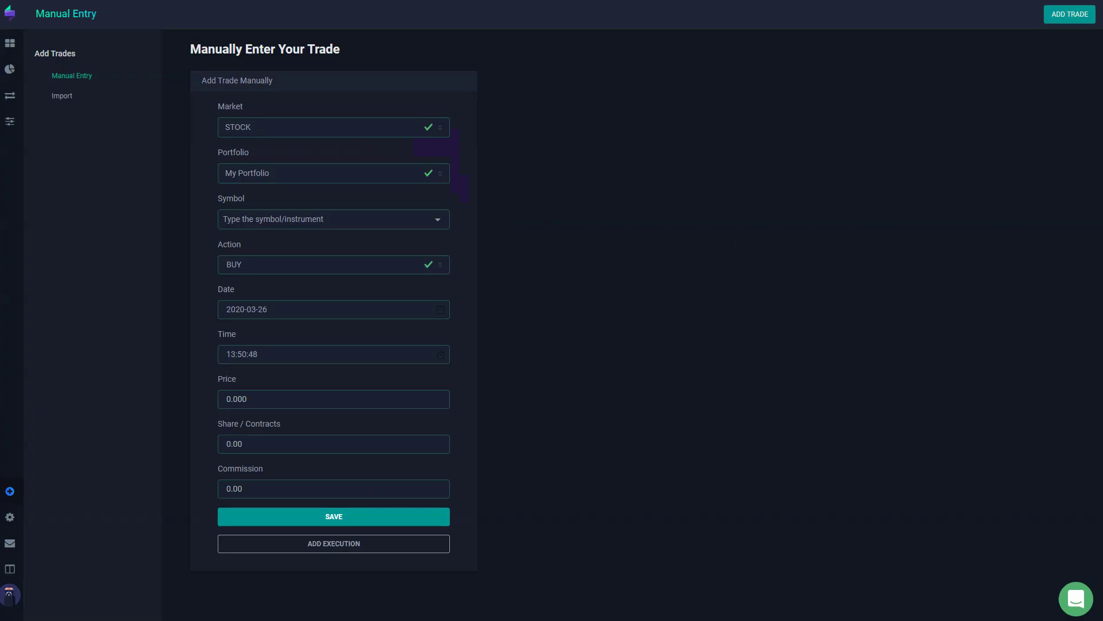
Open the Add Trade form, then switch from Manual Entry to importing trades from a broker
left_click(1070, 18)
left_click(258, 199)
left_click(85, 77)
left_click(69, 96)
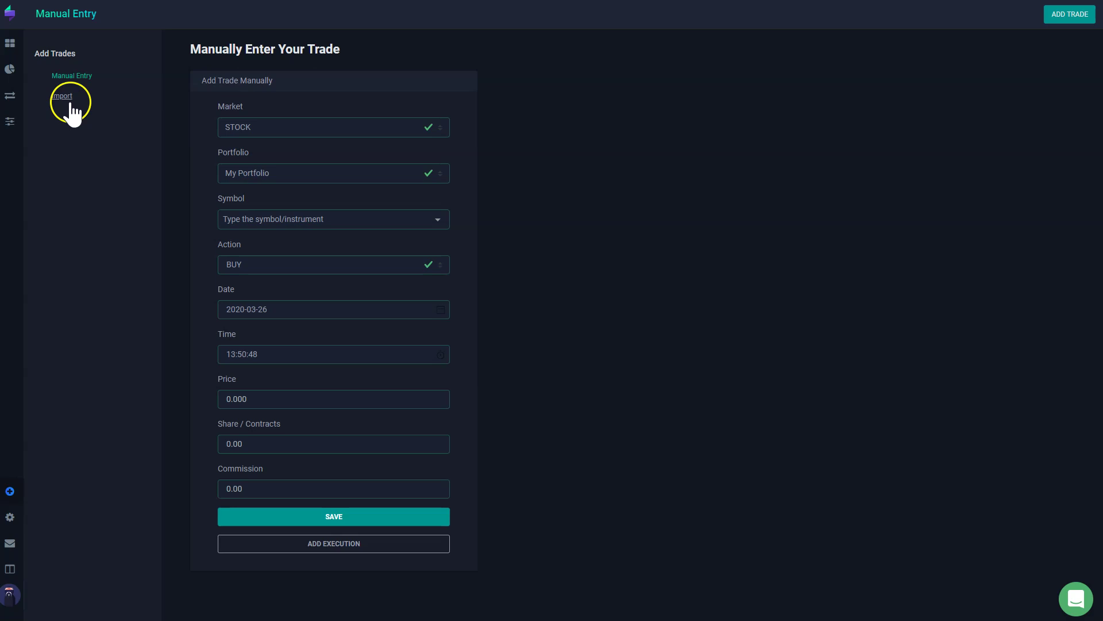
left_click(69, 98)
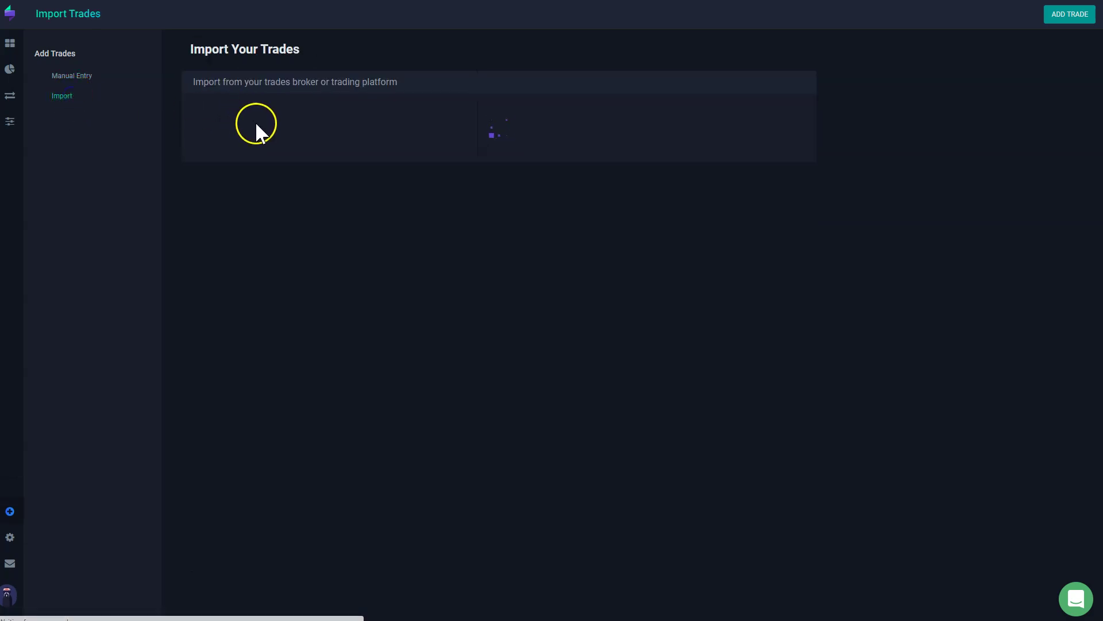
Search for 'think' and select Think or Swim as the import broker
left_click(265, 132)
type("think")
key("Return")
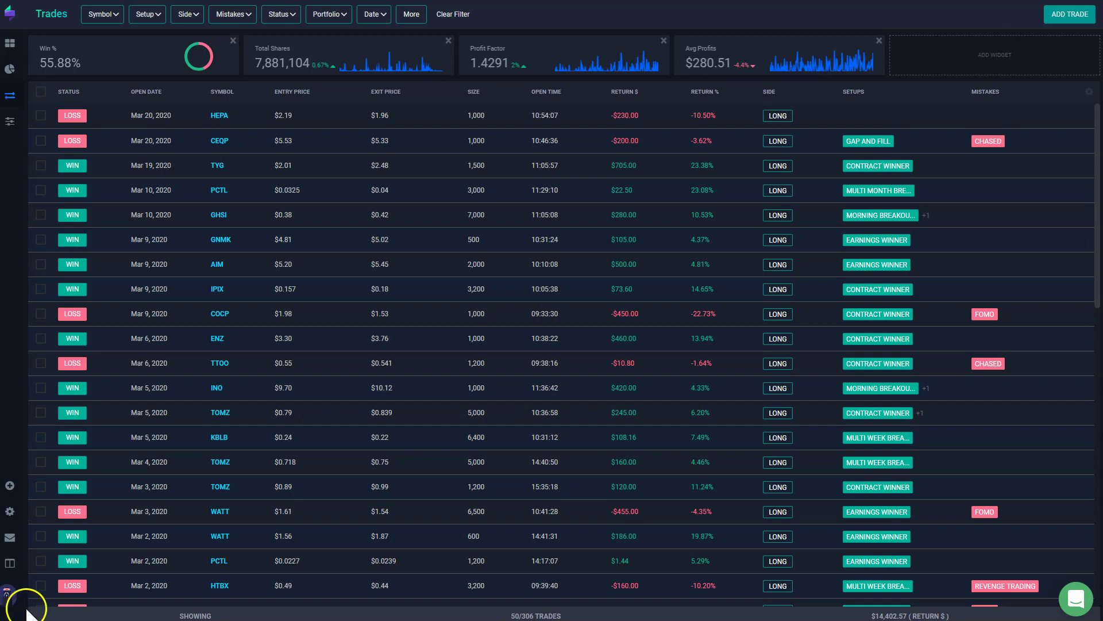
Open the HEPA trade and tag it with the Earnings Winner setup
left_click(348, 119)
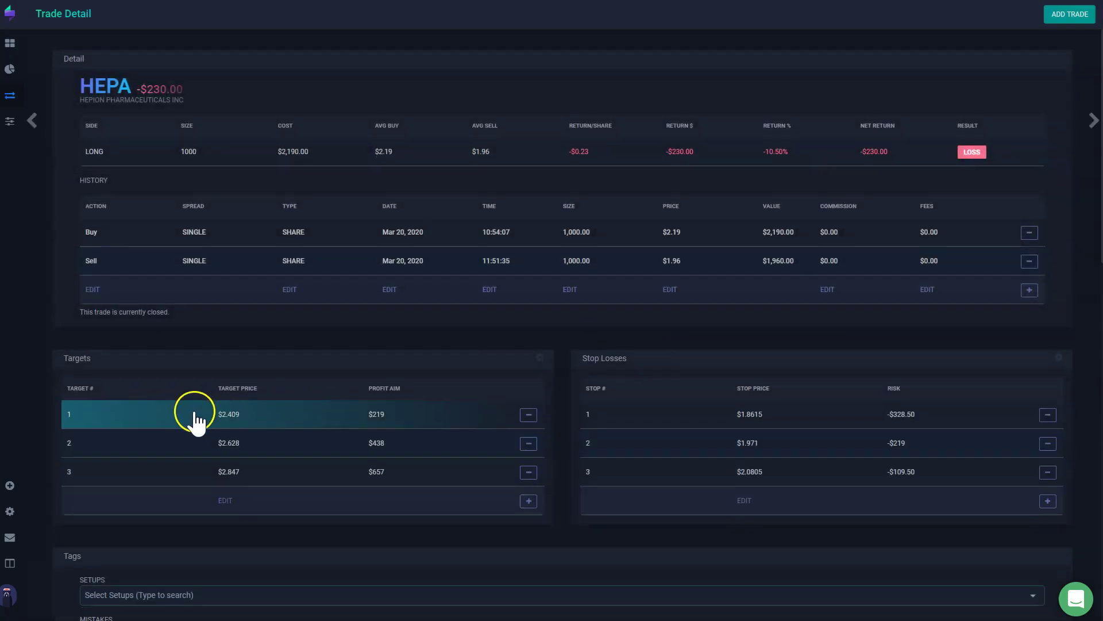
scroll(192, 416, "down", 3)
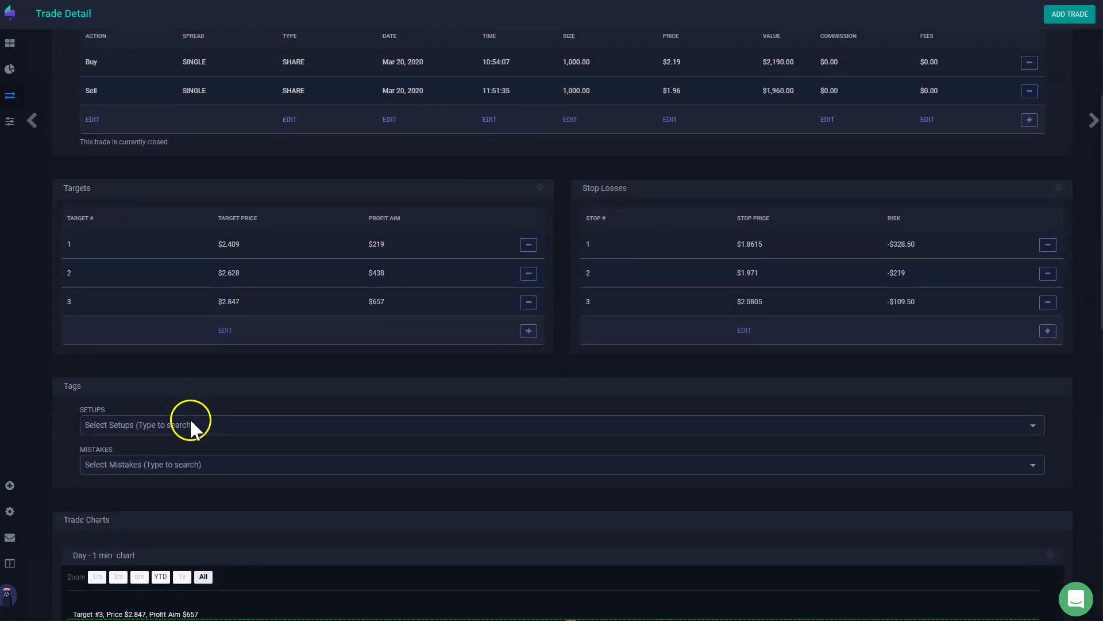
left_click(109, 425)
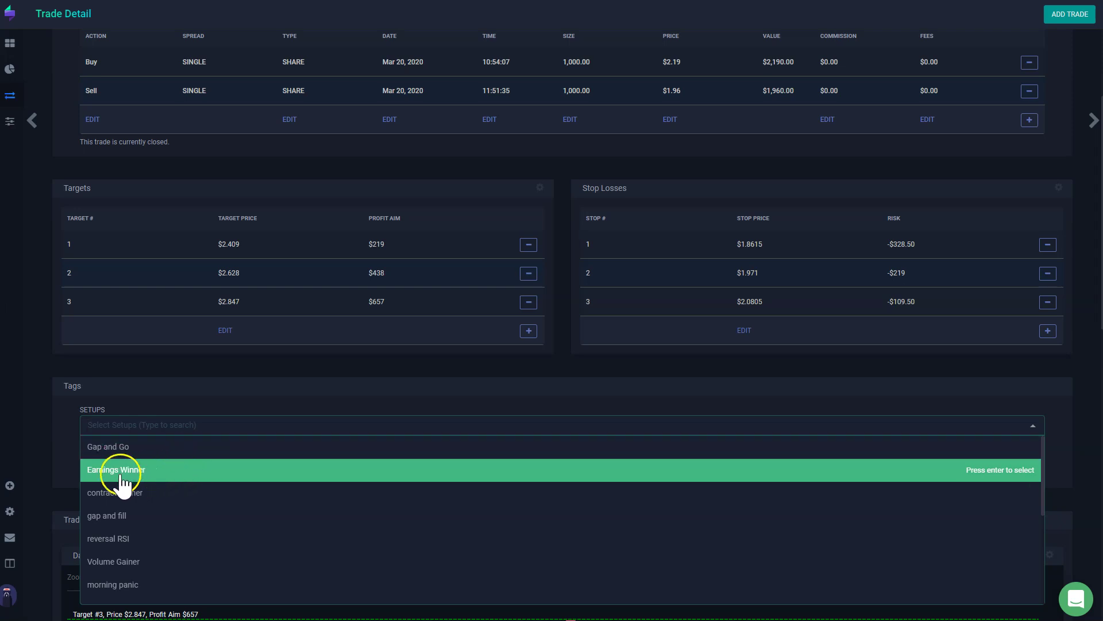
left_click(287, 470)
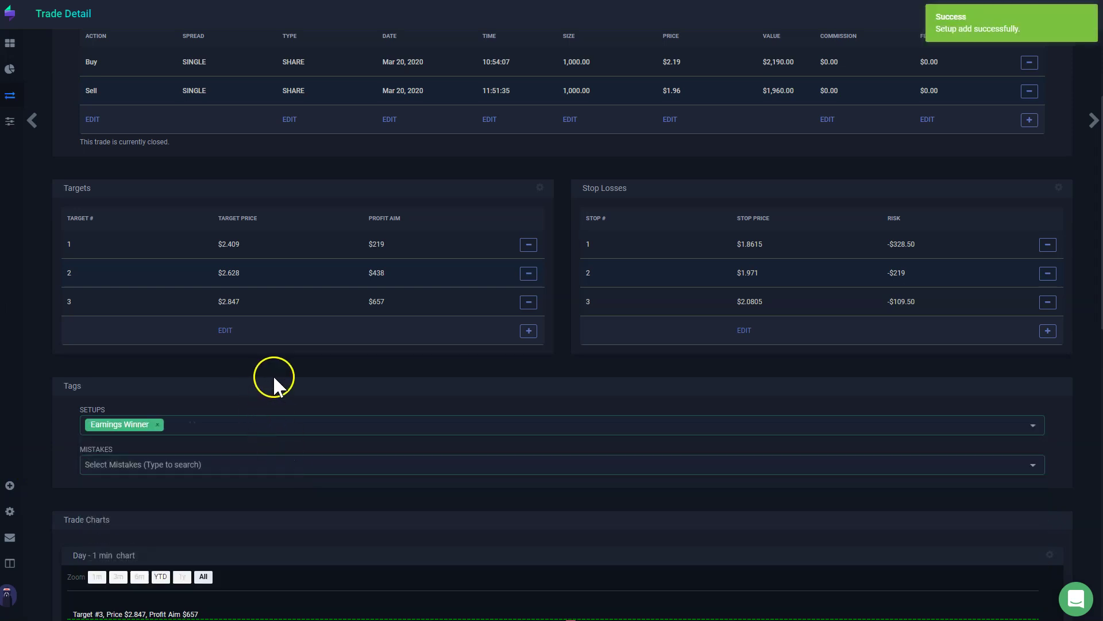
Tag the HEPA trade with the chased mistake
scroll(274, 375, "up", 3)
scroll(271, 295, "down", 2)
scroll(260, 327, "down", 1)
left_click(143, 464)
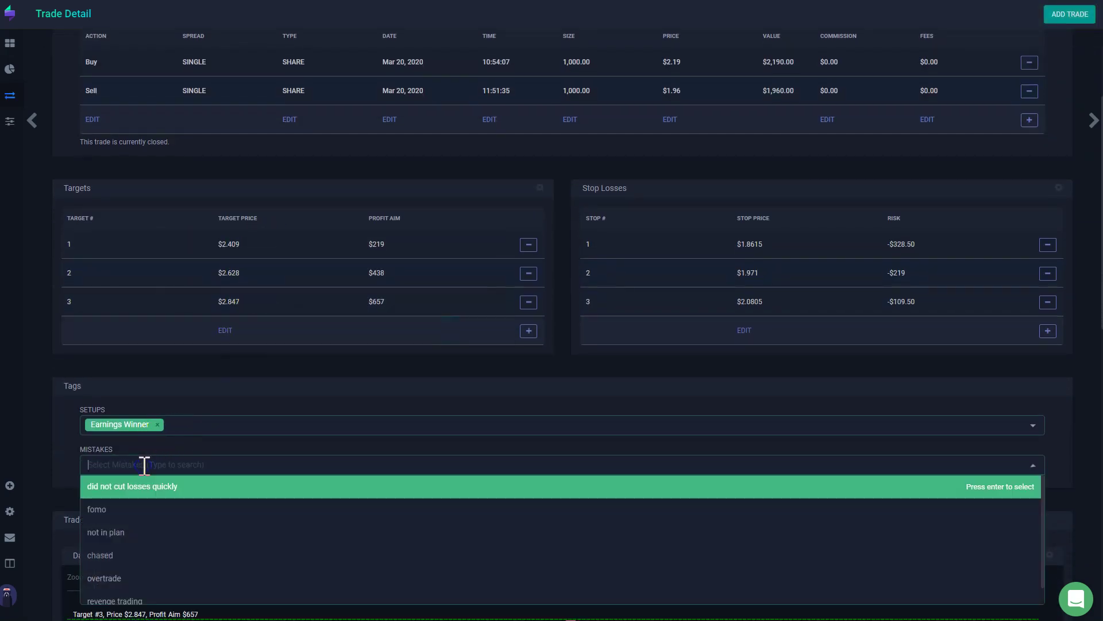
left_click(150, 556)
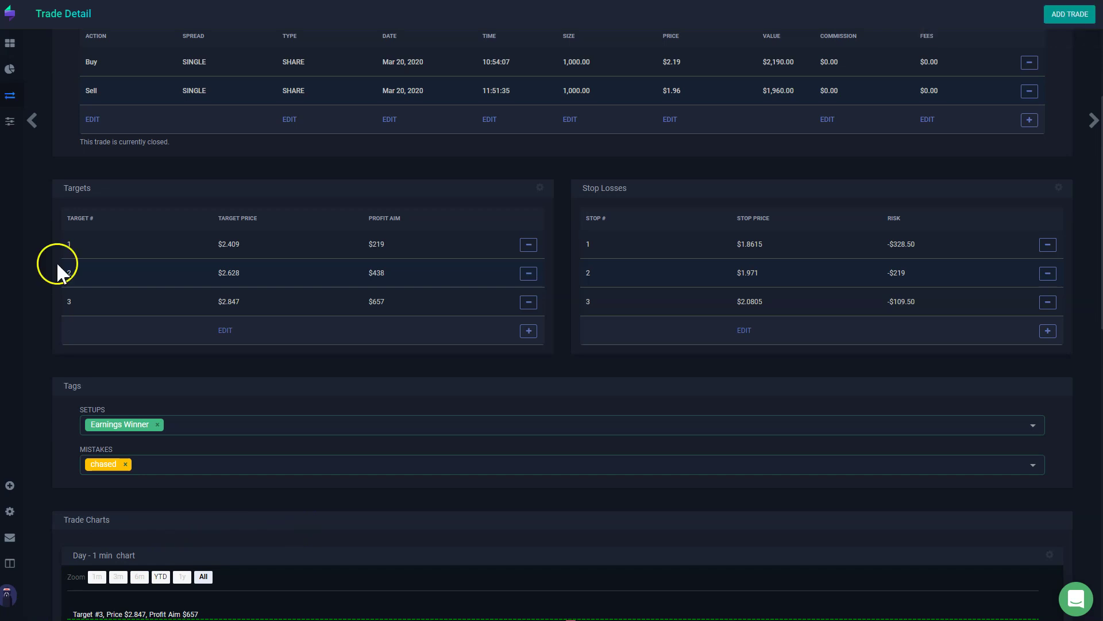
scroll(54, 265, "up", 1)
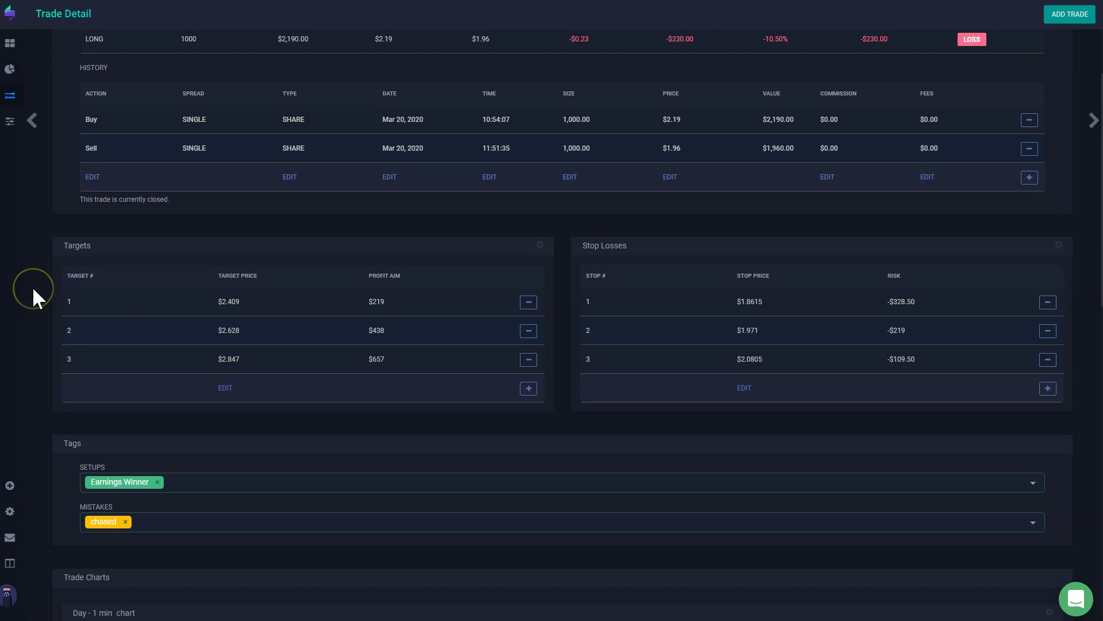
scroll(33, 289, "up", 2)
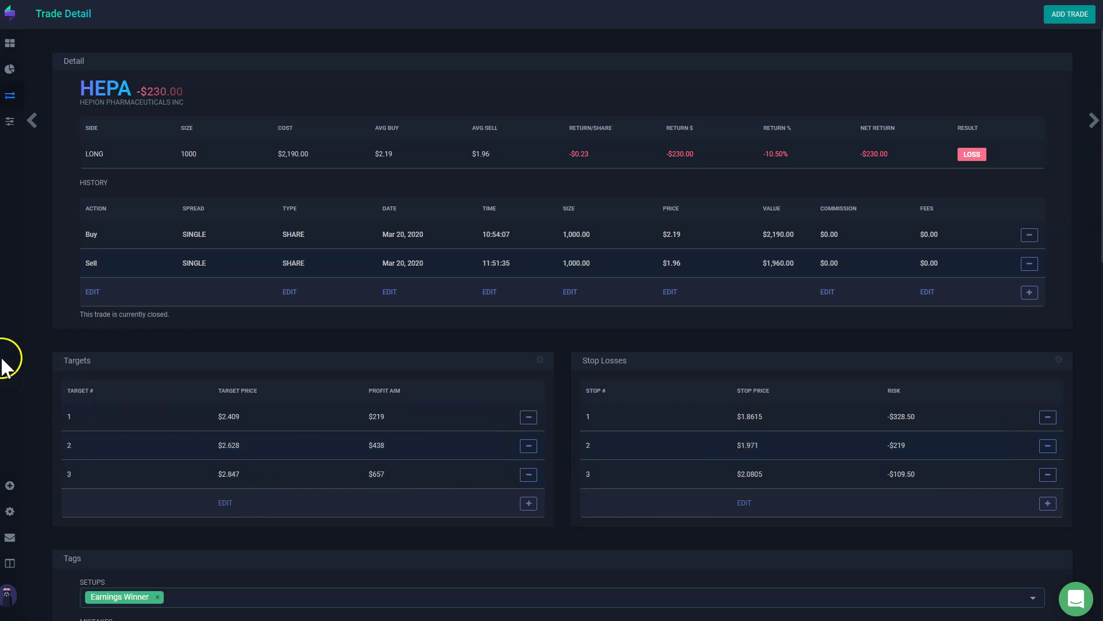
scroll(30, 381, "down", 9)
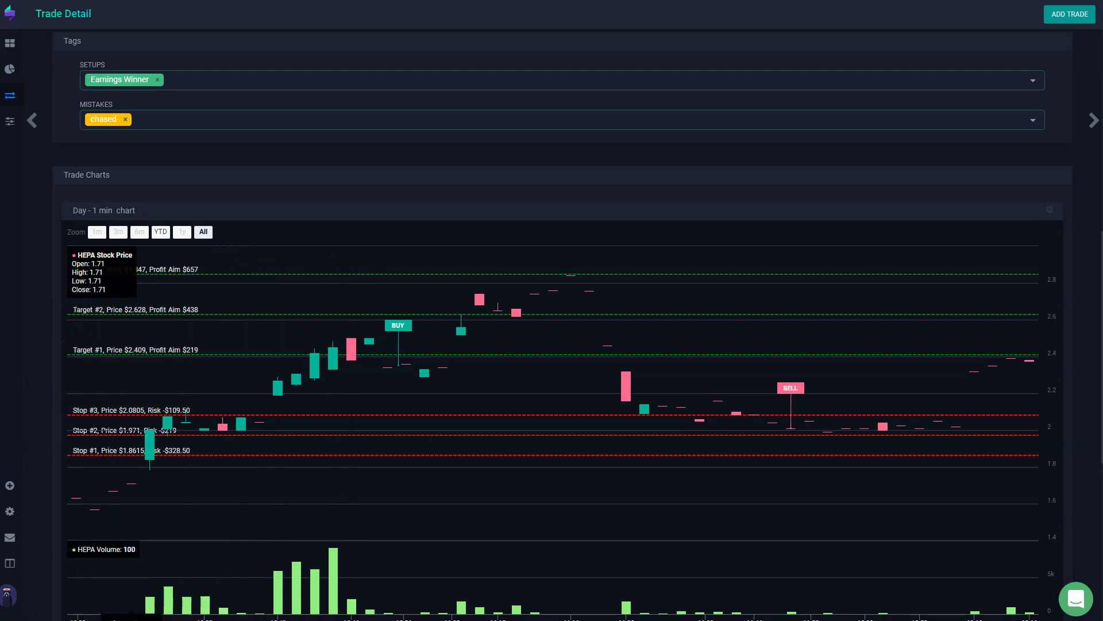
scroll(35, 241, "down", 2)
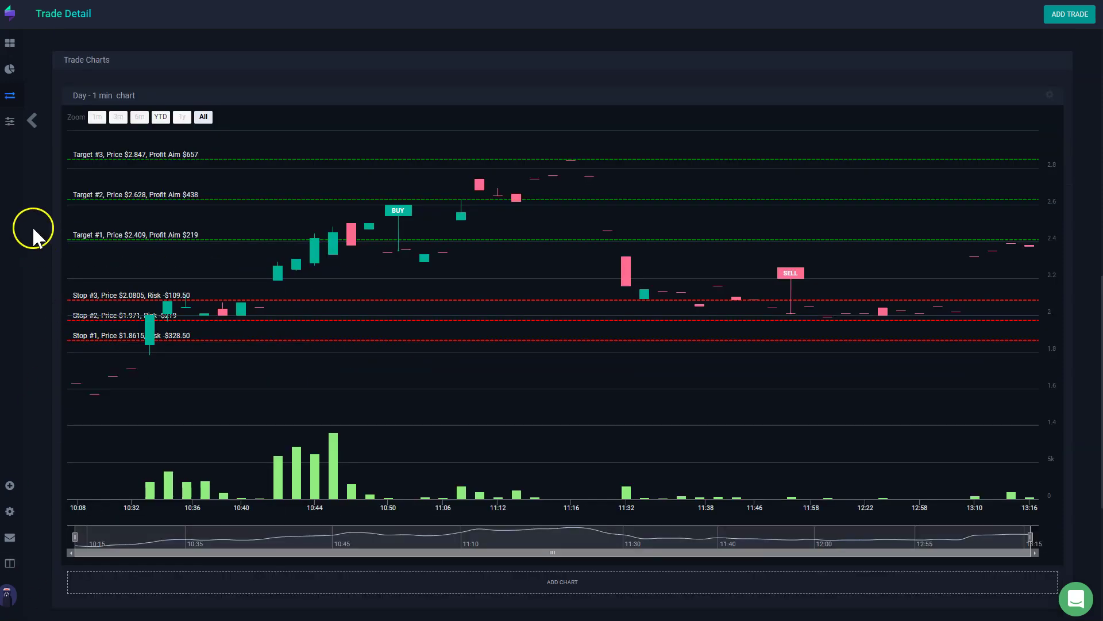
mouse_move(20, 70)
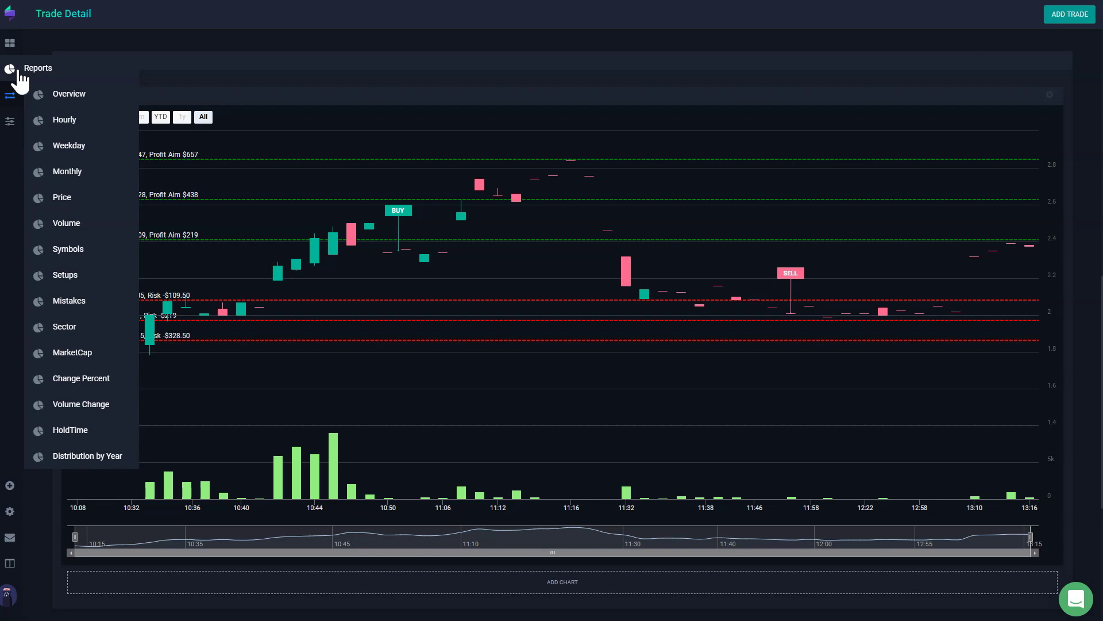
Open the Setups report and read each setup's P&L, e.g. Earnings Winner at $3,546.10 over 25 trades
left_click(82, 286)
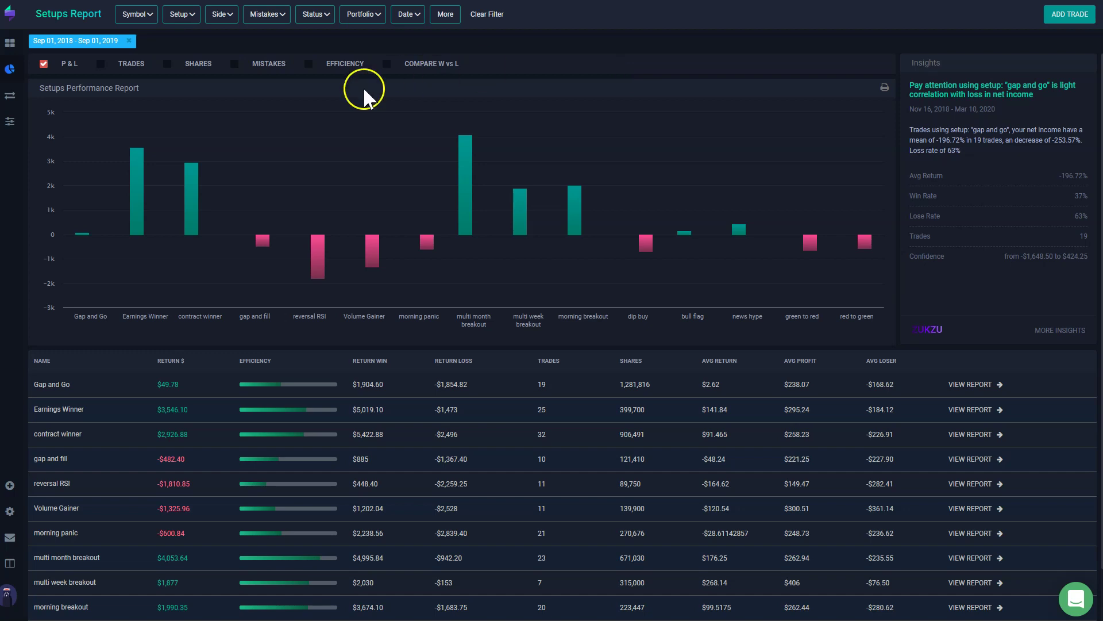
mouse_move(140, 307)
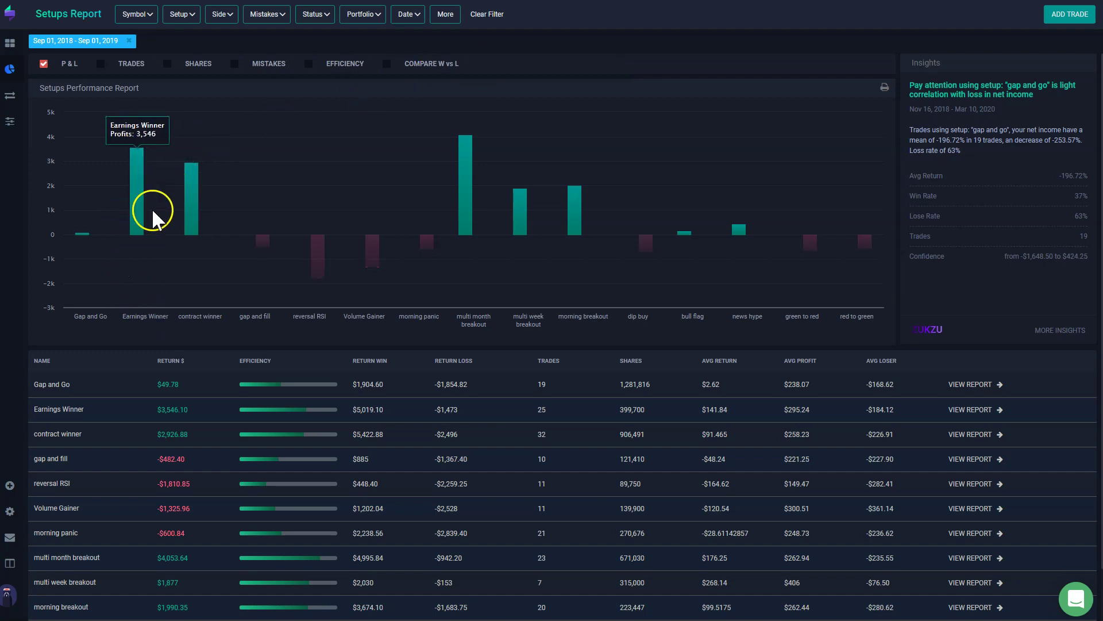
mouse_move(467, 205)
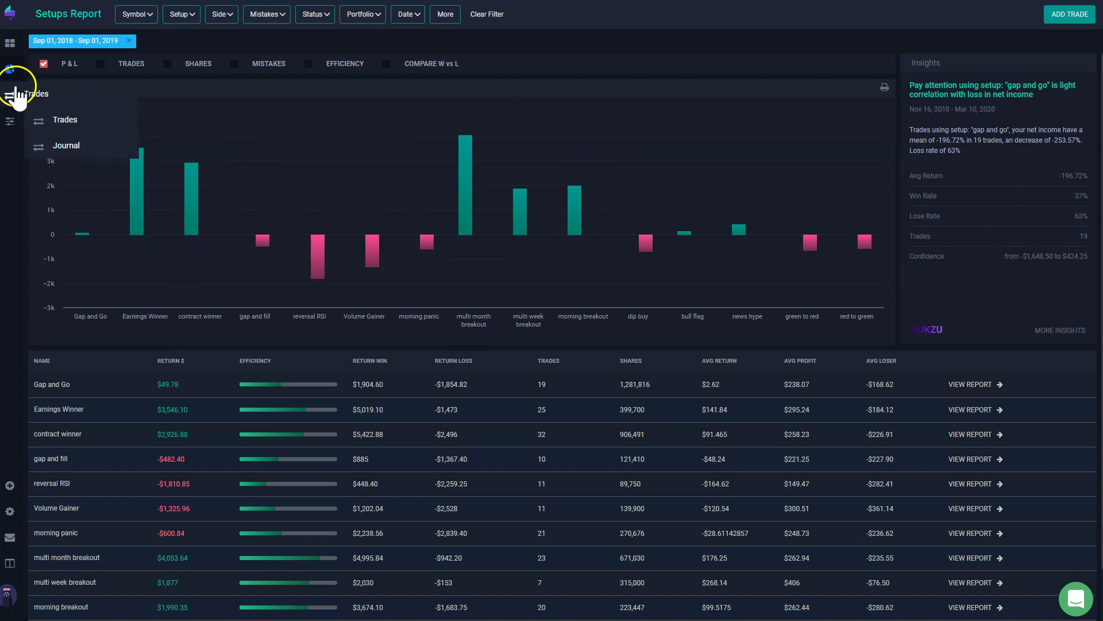
In the Evaluator, check Earnings Winner, contract winner, multi month, multi week and morning breakout setups
mouse_move(13, 118)
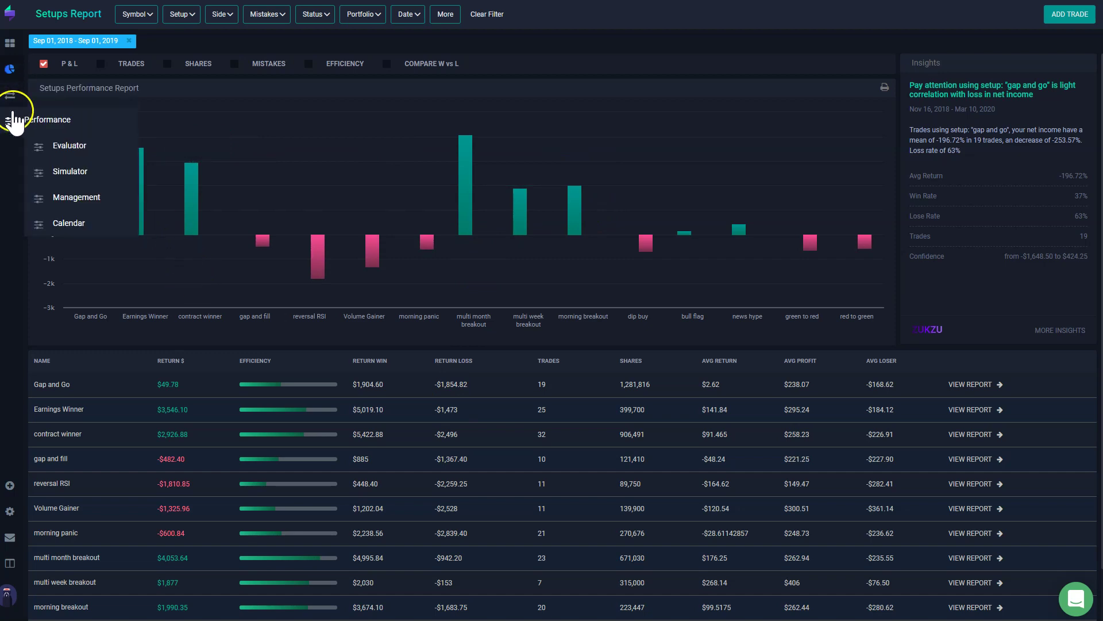
left_click(69, 146)
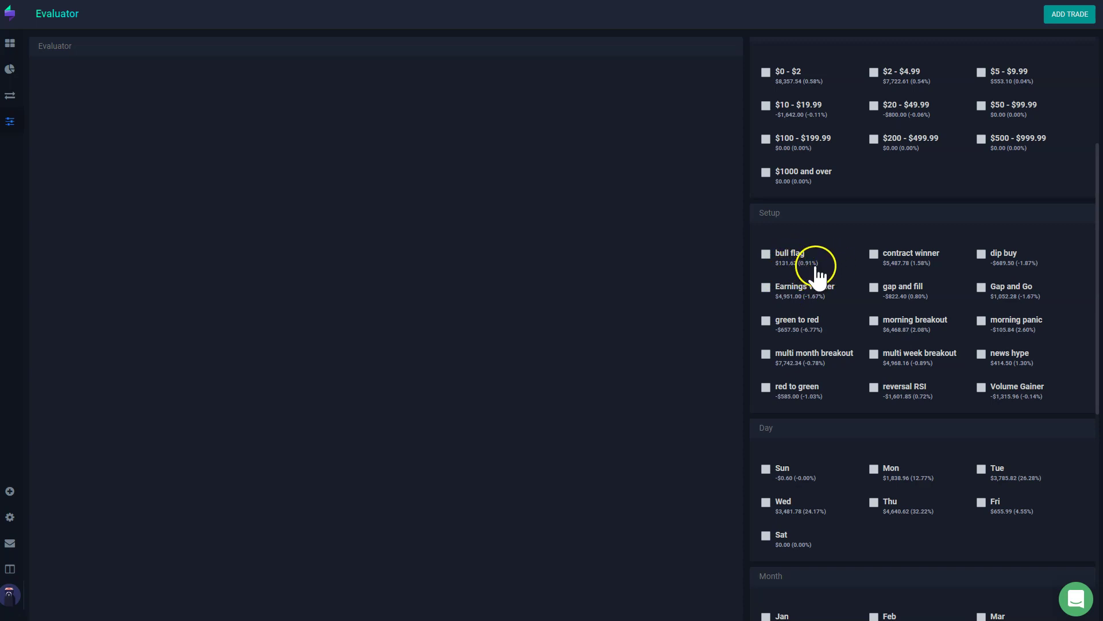
left_click(767, 290)
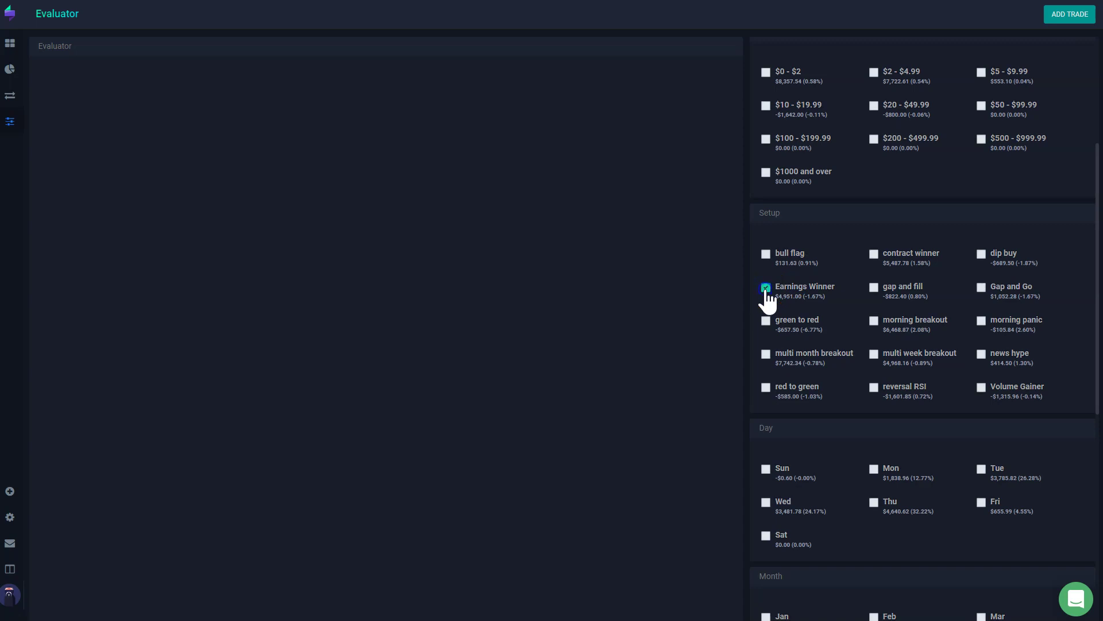
left_click(874, 255)
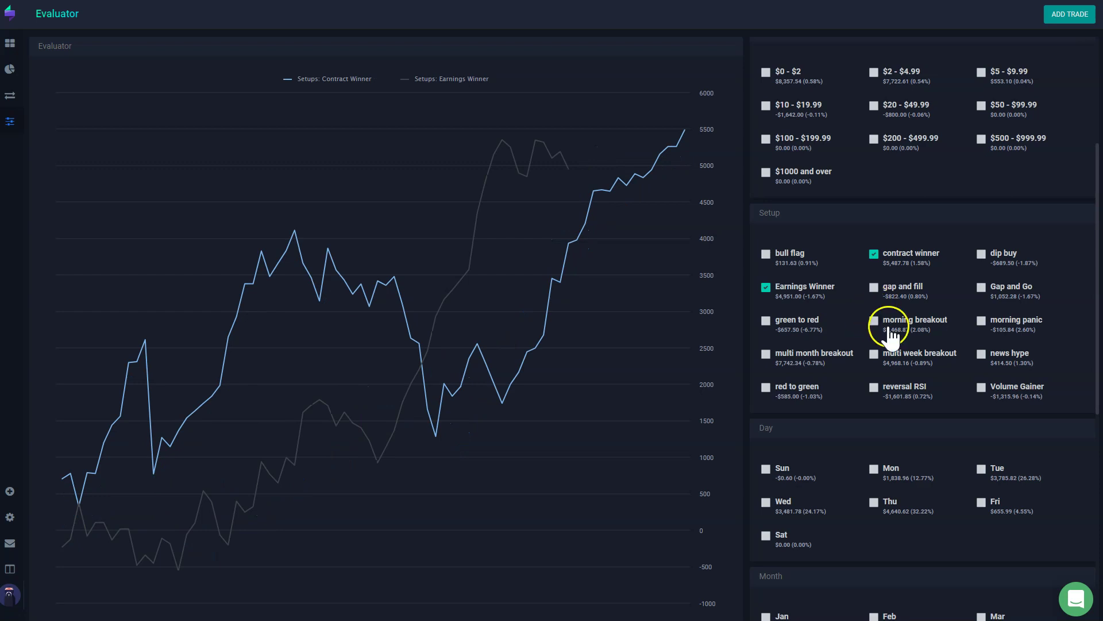
left_click(765, 354)
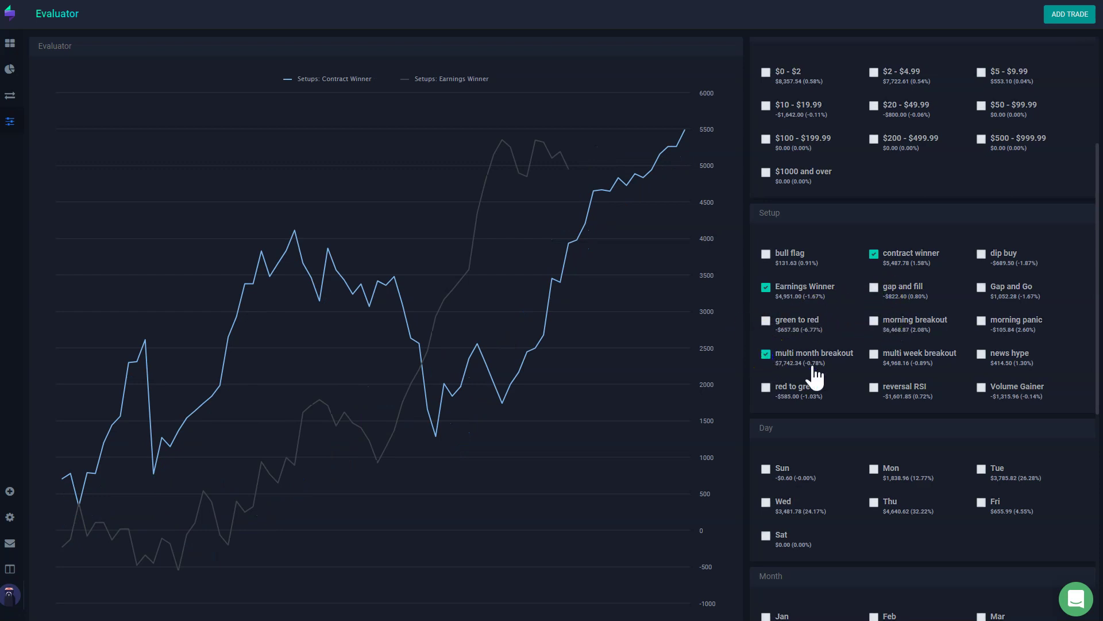
left_click(873, 357)
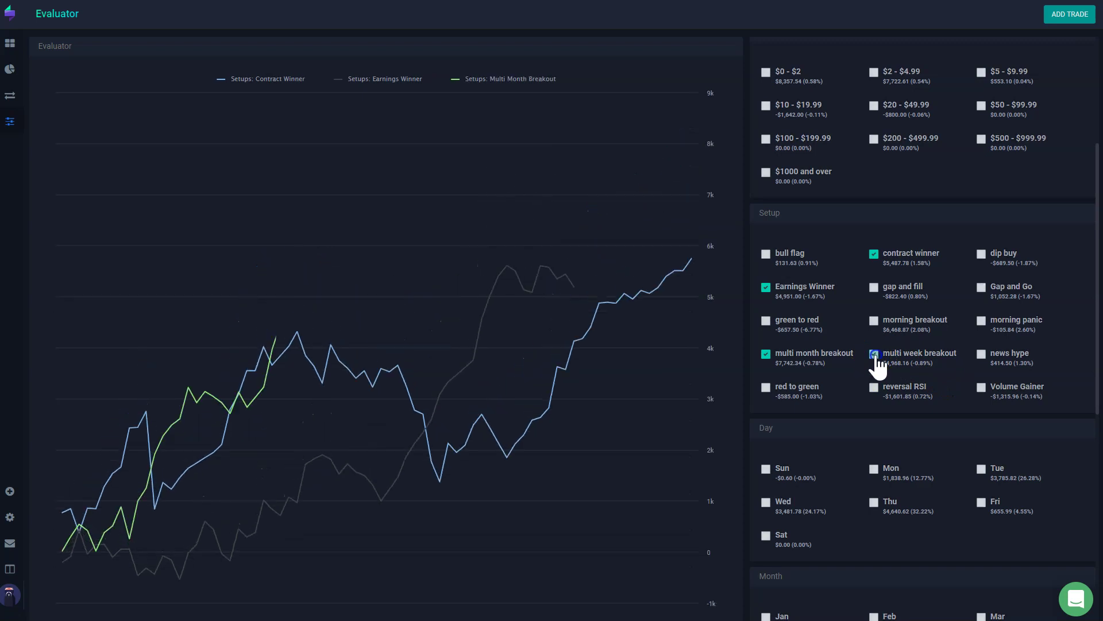
left_click(875, 321)
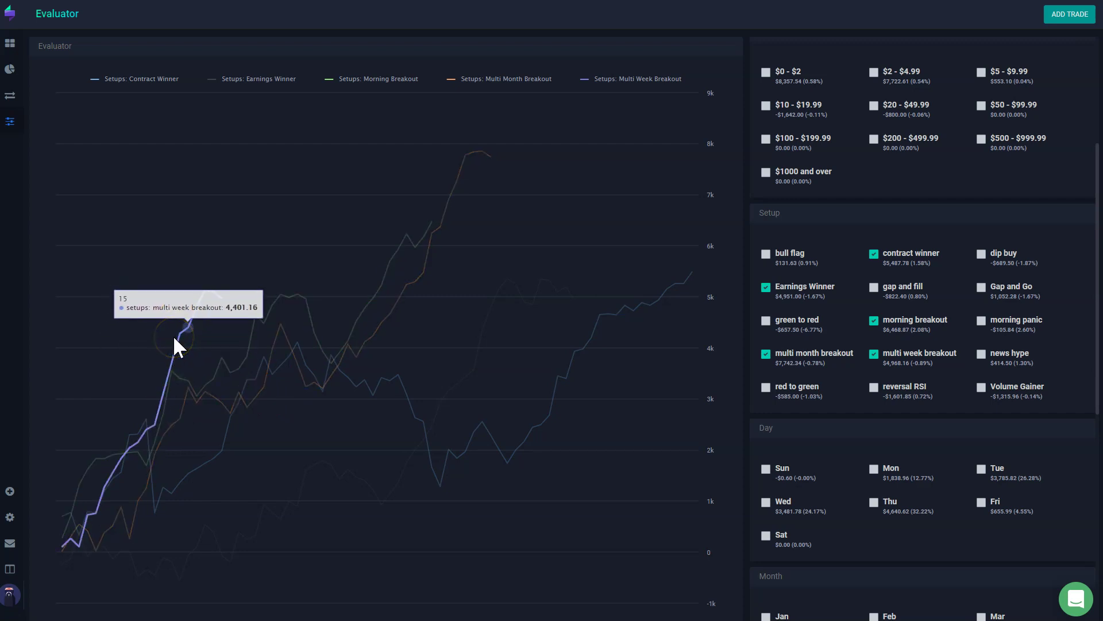
Inspect chart values for the multi week breakout, contract winner and Earnings Winner curves
left_click(199, 301)
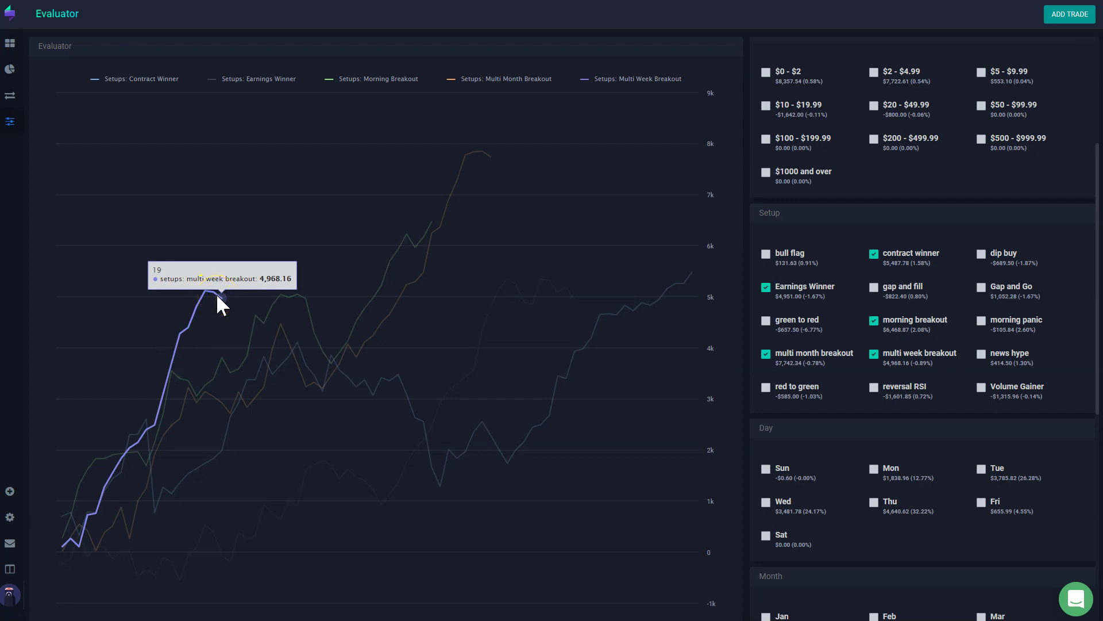
left_click(679, 264)
left_click(139, 299)
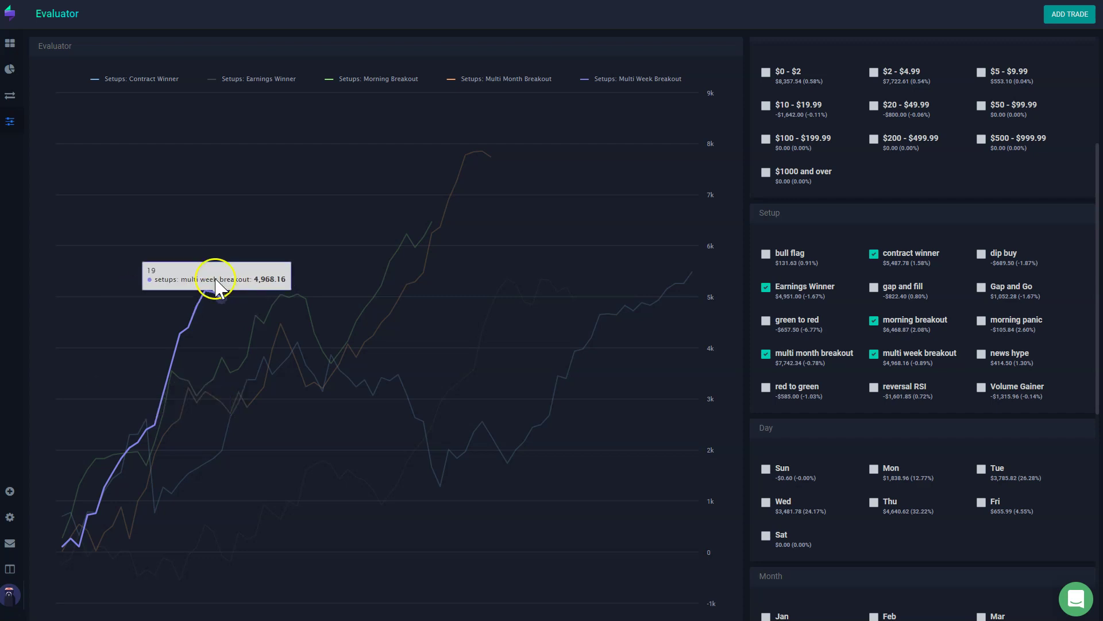
left_click(224, 291)
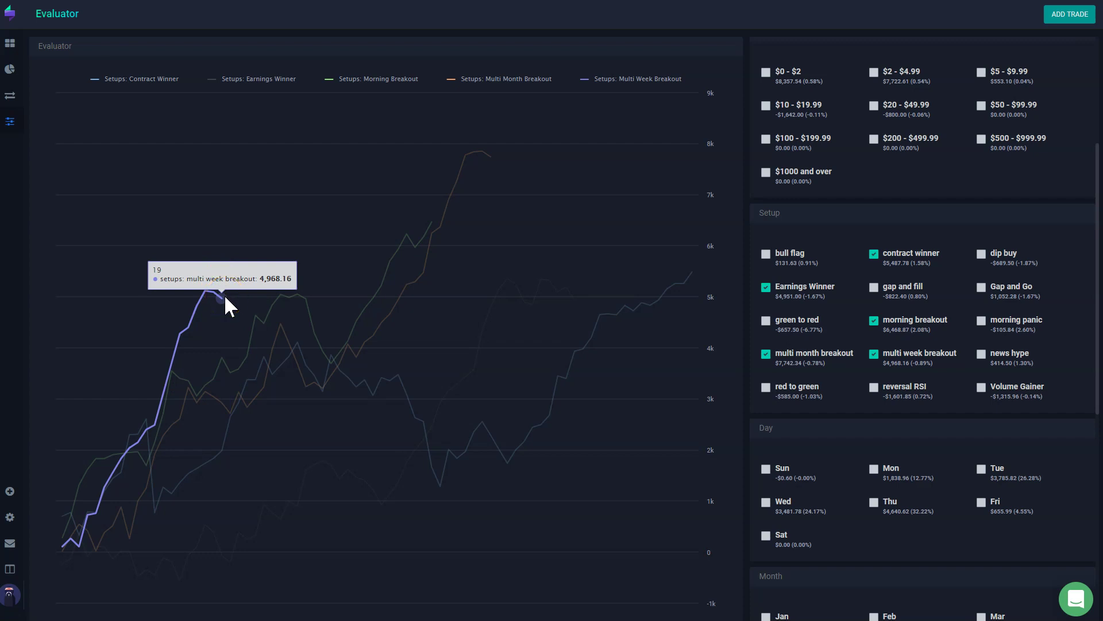
left_click_drag(394, 392, 418, 423)
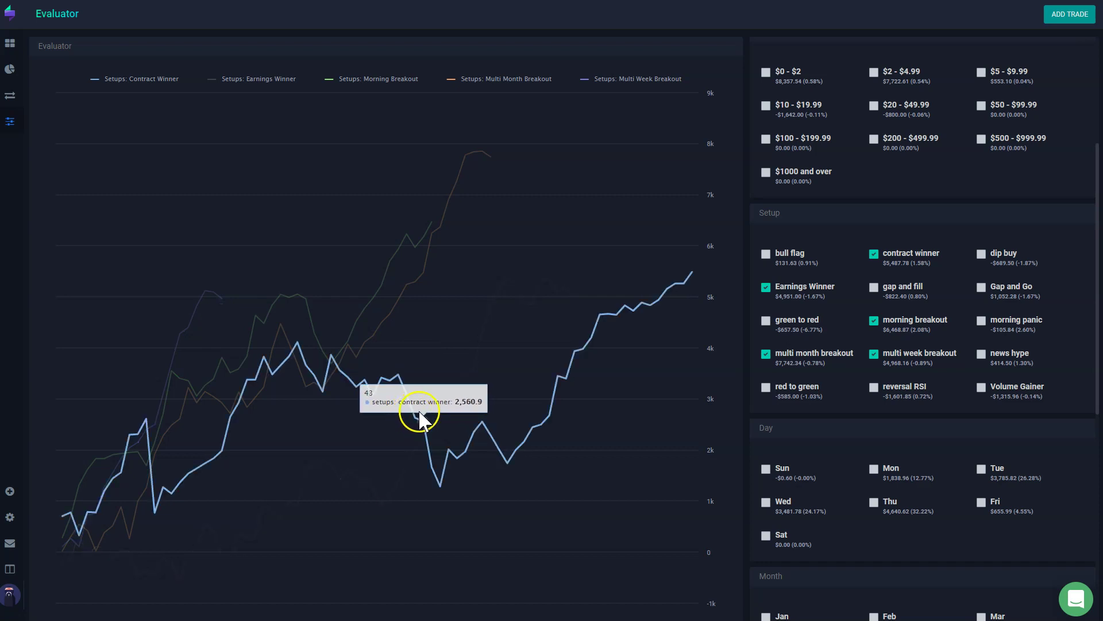
mouse_move(687, 277)
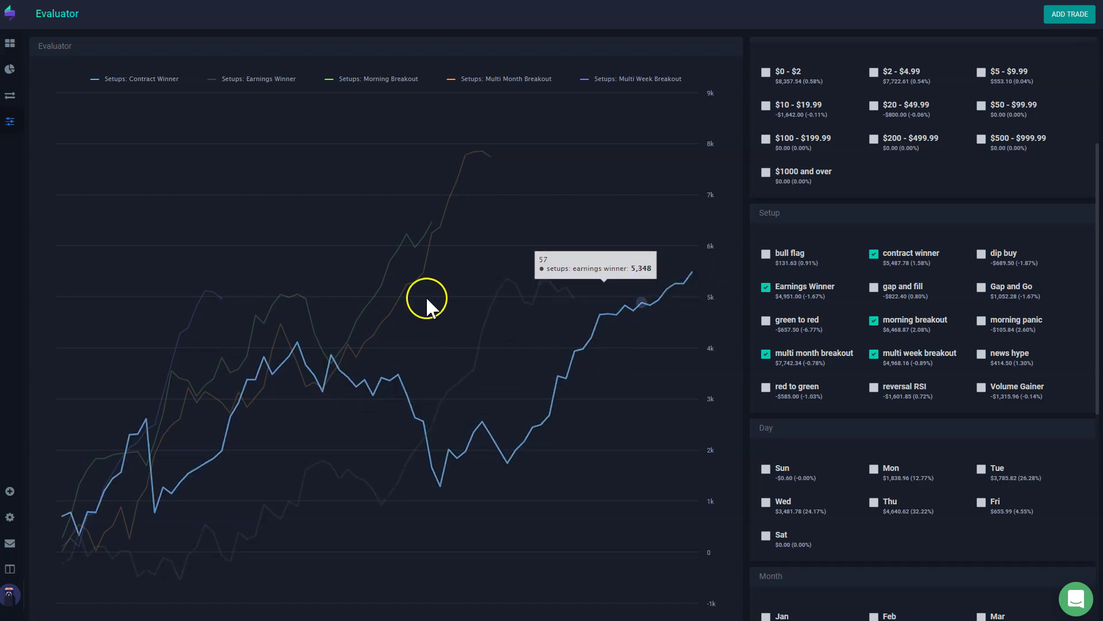
mouse_move(197, 307)
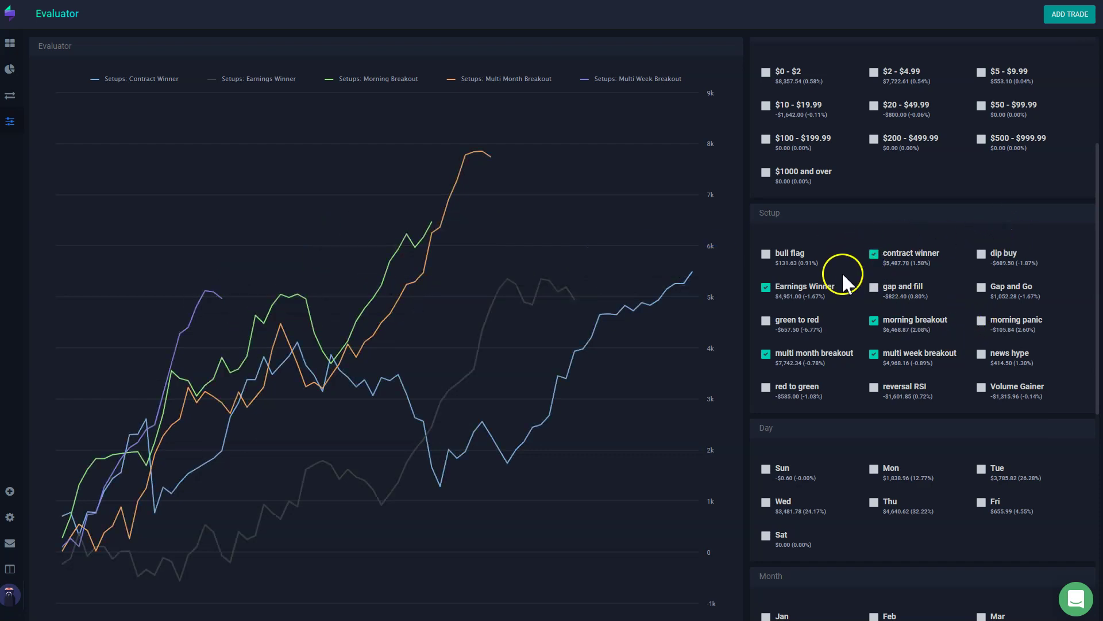
Uncheck Earnings Winner, morning breakout, multi week breakout and contract winner, leaving multi month breakout
left_click(797, 287)
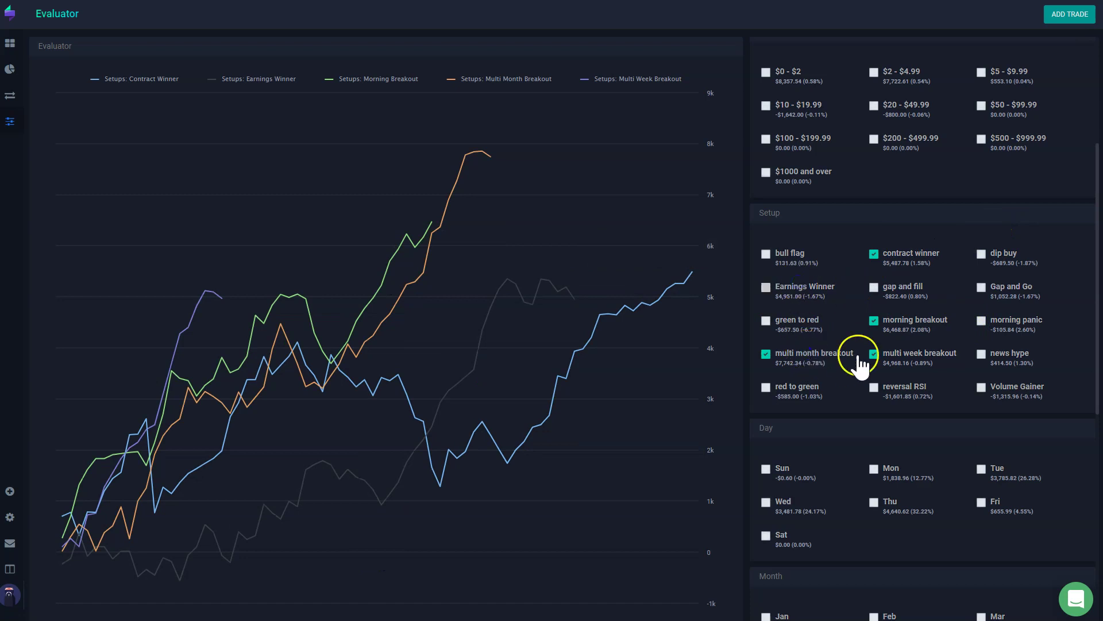
left_click(900, 336)
left_click(901, 347)
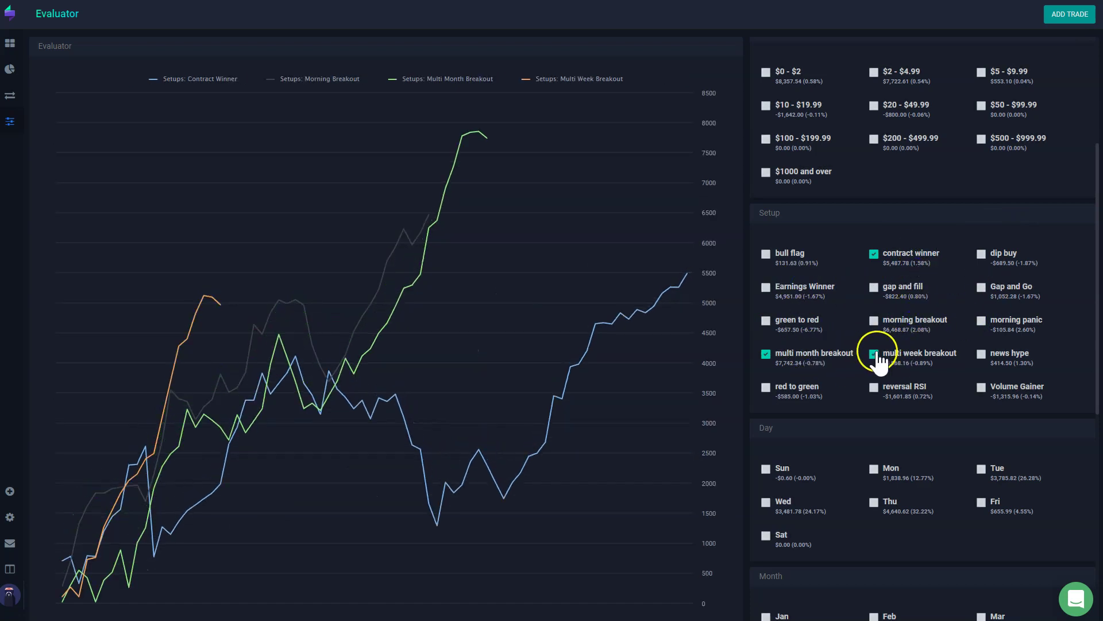
left_click(901, 270)
scroll(843, 374, "up", 3)
scroll(843, 381, "down", 2)
scroll(813, 525, "down", 1)
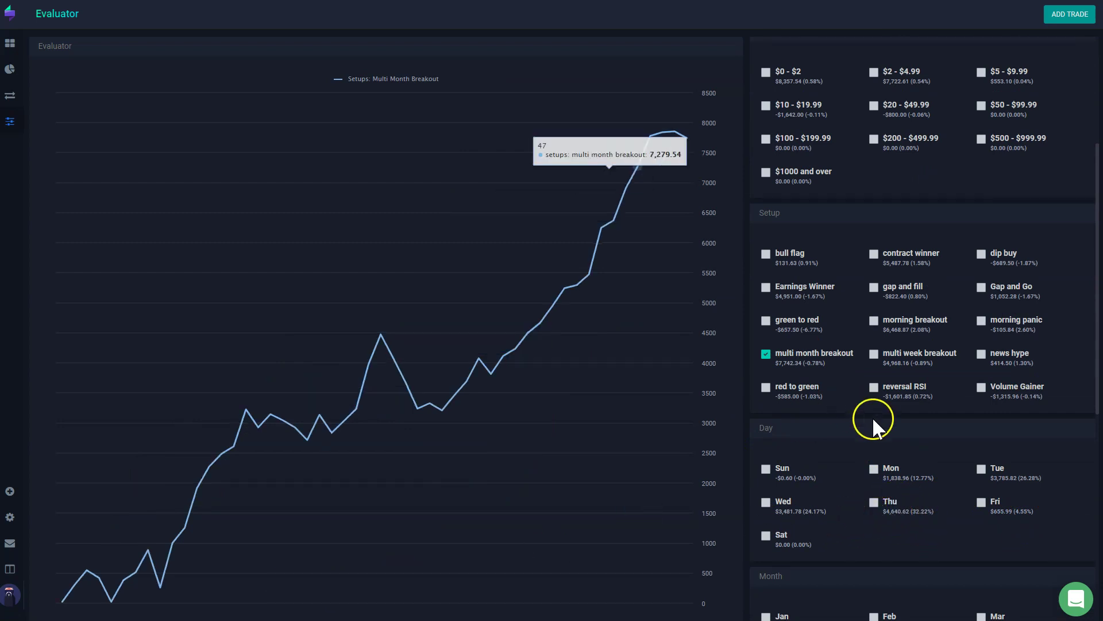
Reload the Evaluator so filters list Volume brackets and multi month breakout shows $4,053.64
scroll(862, 436, "down", 3)
scroll(885, 506, "down", 5)
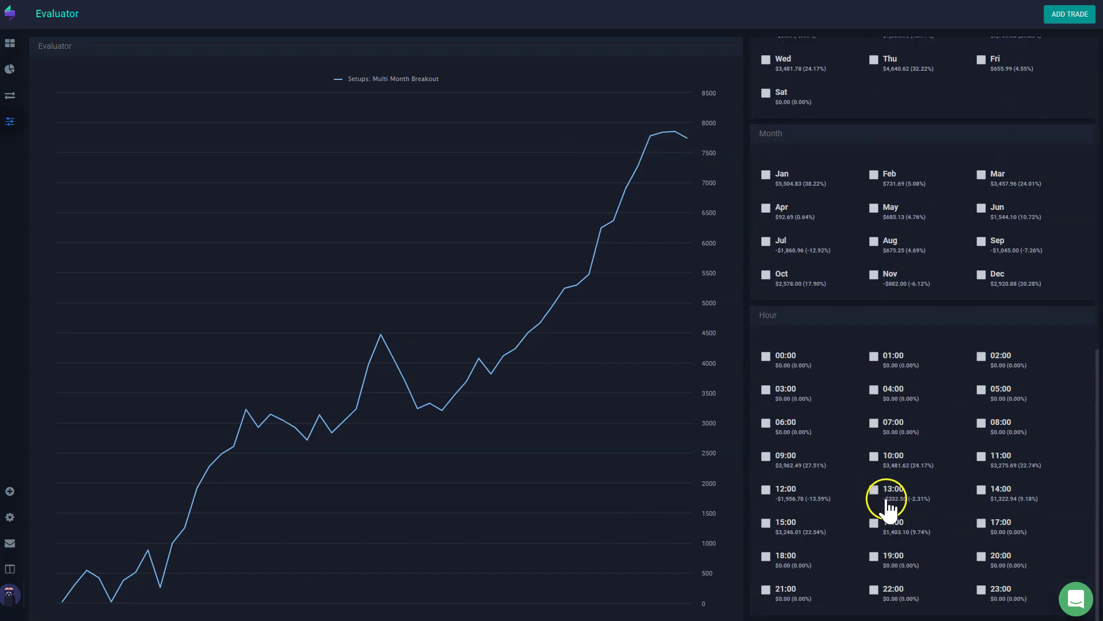
scroll(854, 377, "up", 6)
scroll(859, 384, "up", 2)
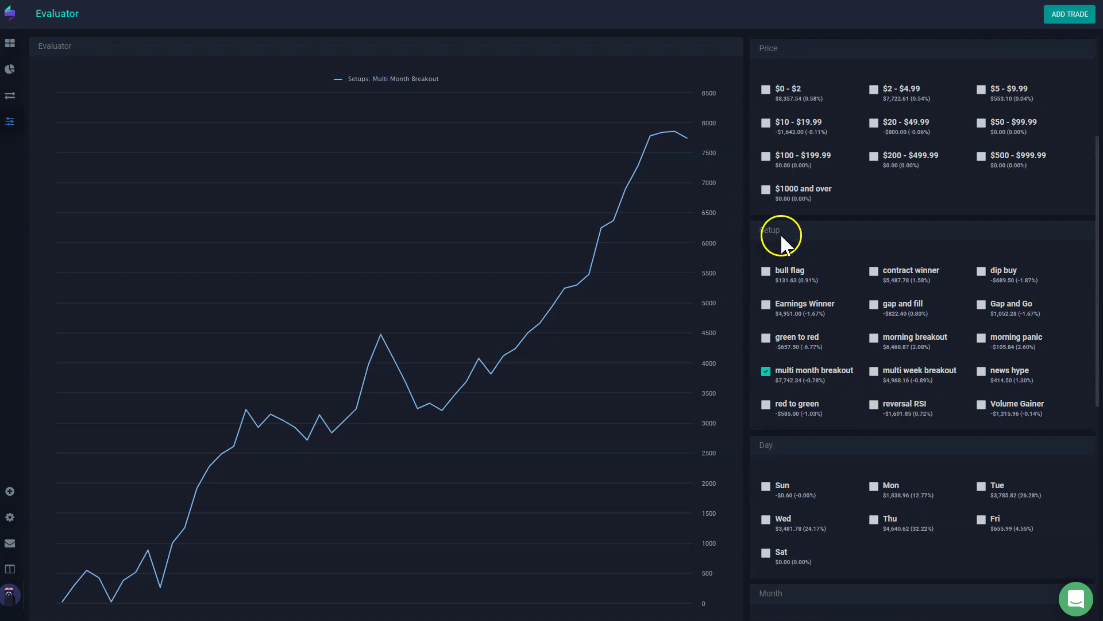
left_click(29, 129)
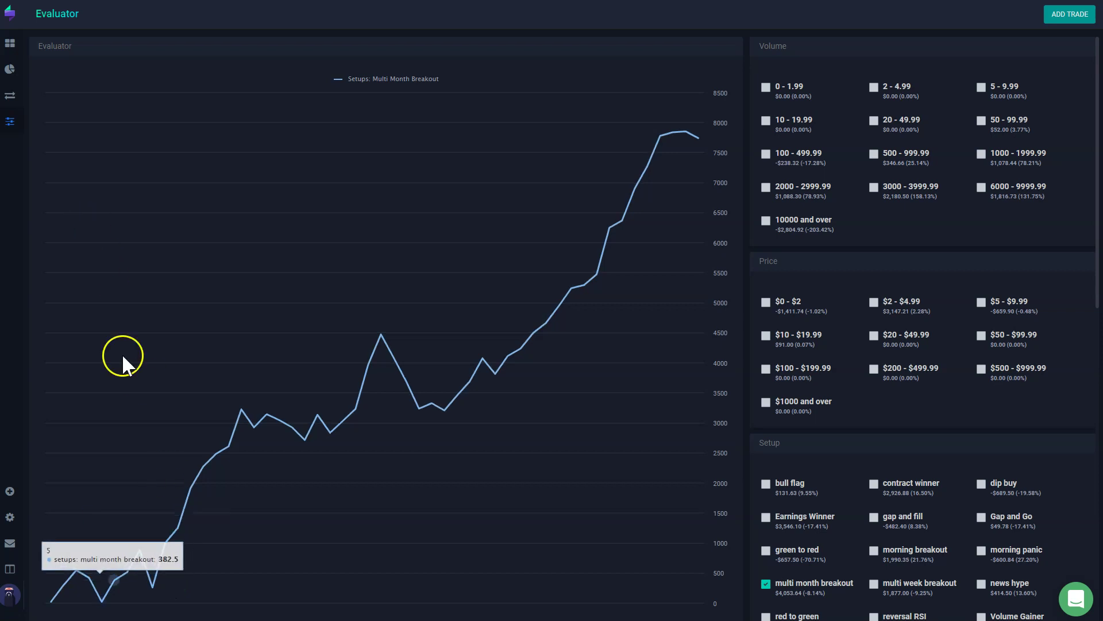
Open the Simulator and bring the filter panel's Setup section into view
mouse_move(34, 117)
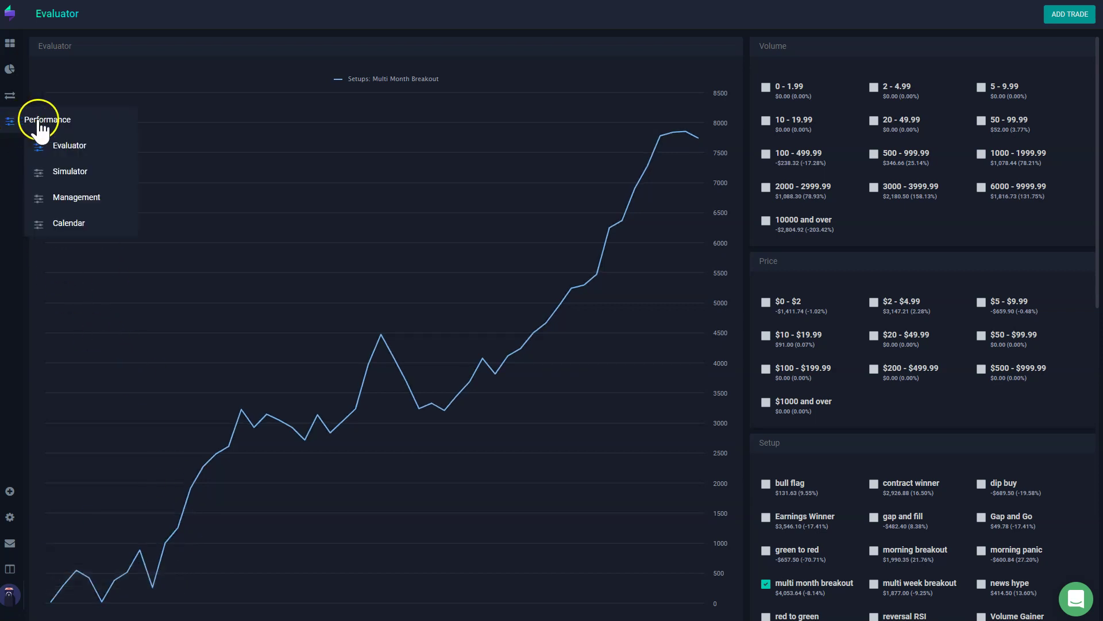
left_click(70, 172)
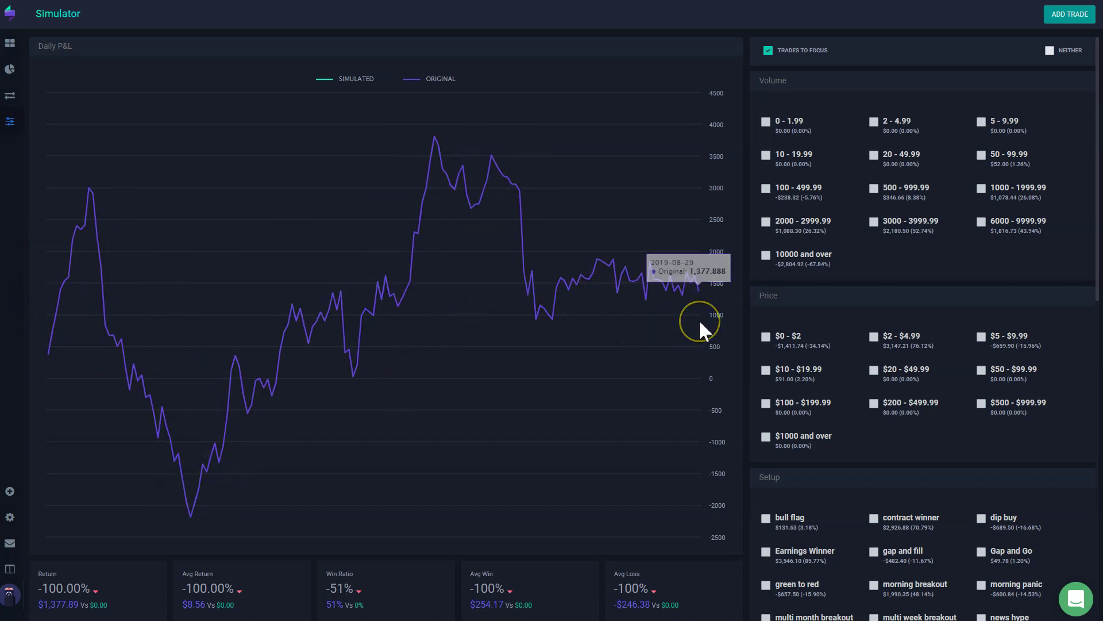
scroll(879, 323, "down", 4)
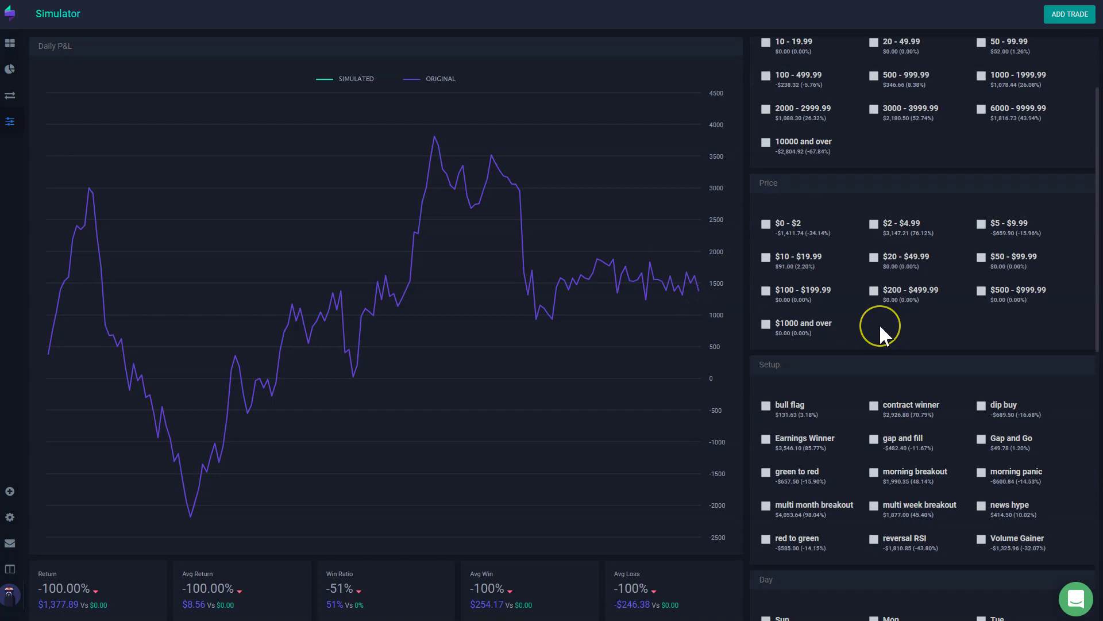
scroll(879, 323, "down", 2)
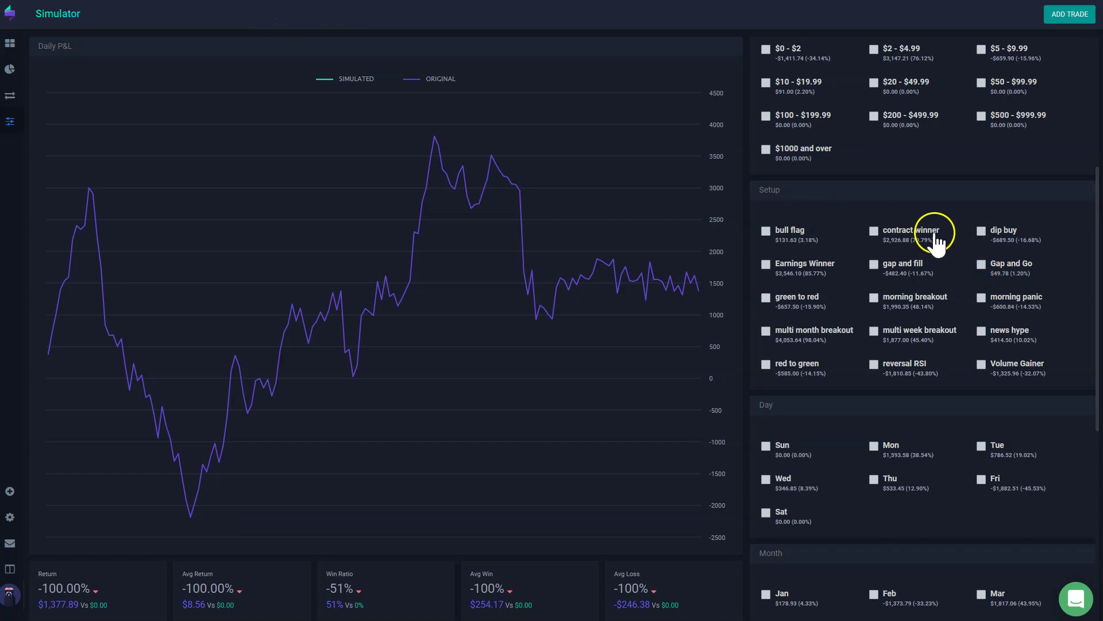
Check the five setups, giving a $15,542.76 simulated return versus $1,377.89 original
left_click(886, 234)
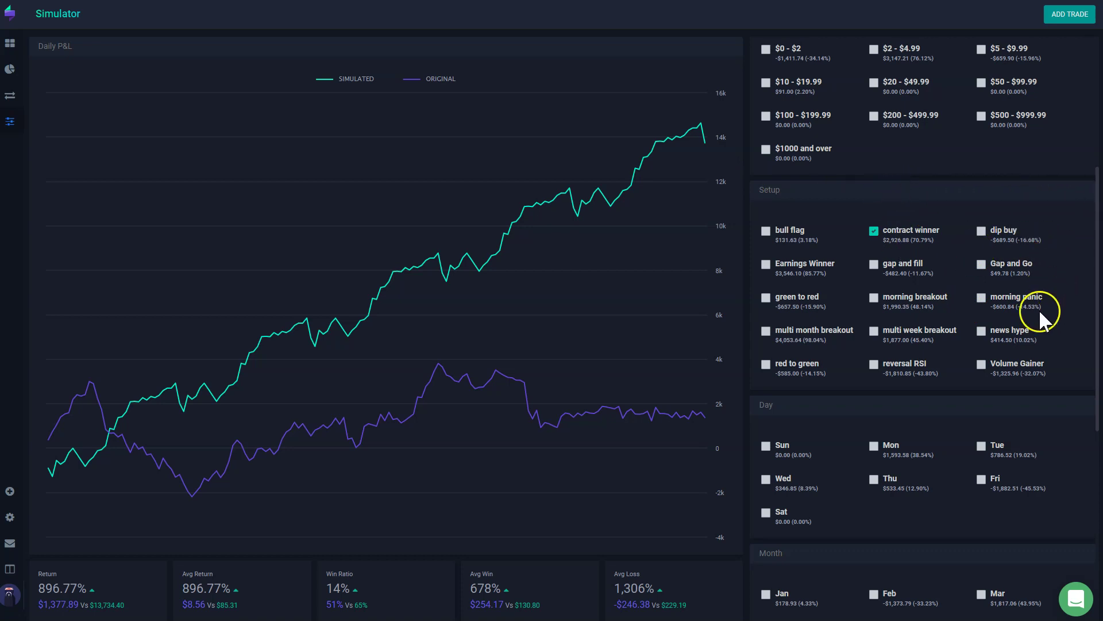
left_click(874, 298)
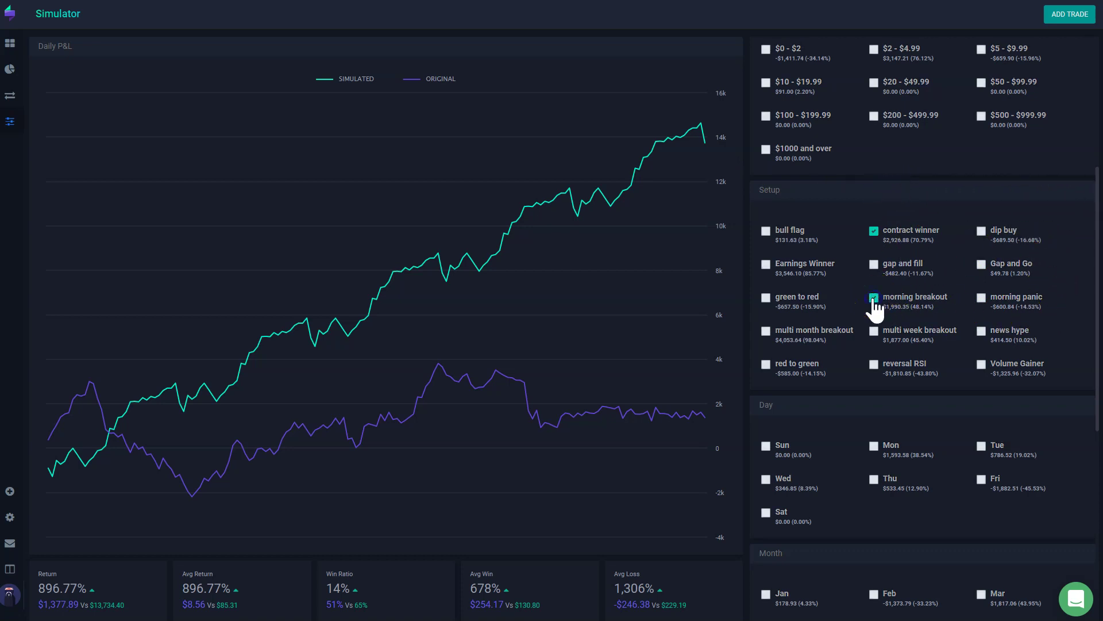
left_click(766, 332)
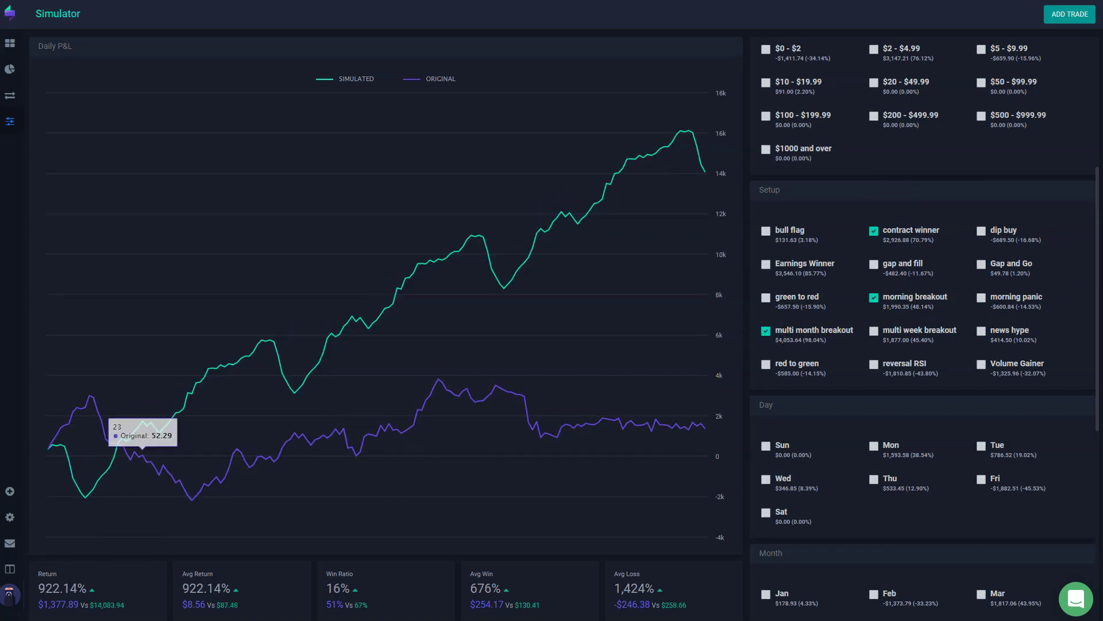
left_click(792, 258)
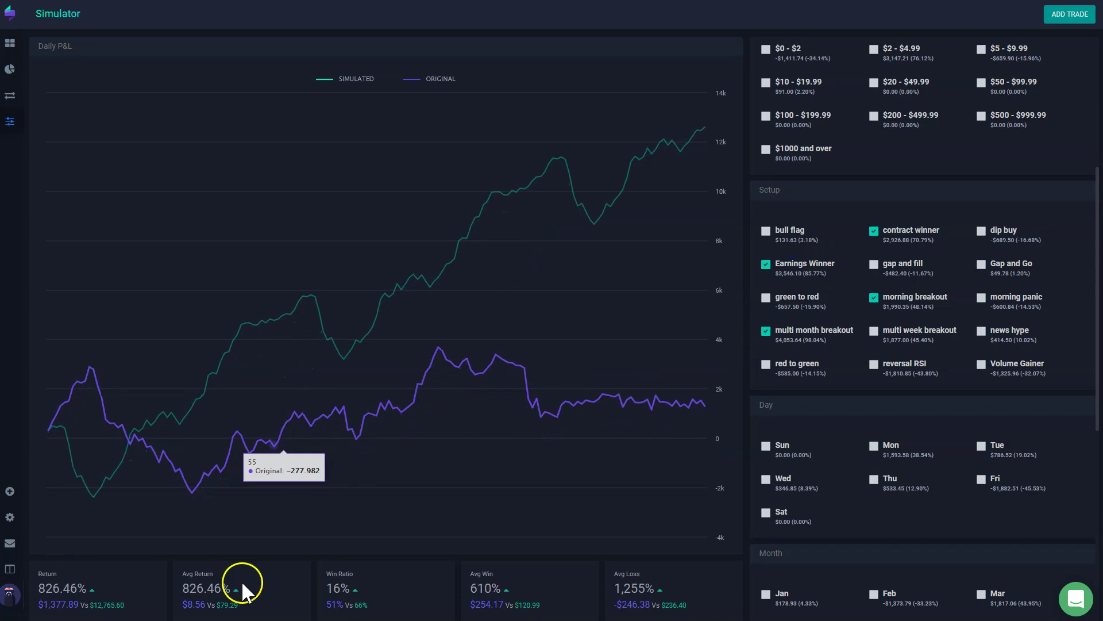
left_click(905, 333)
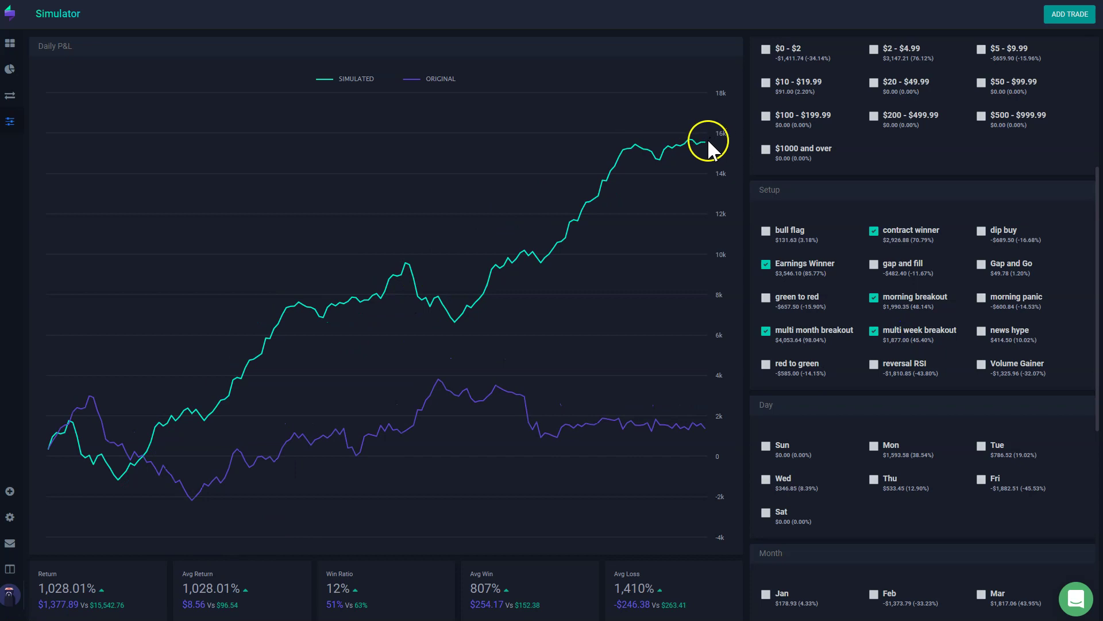
mouse_move(707, 145)
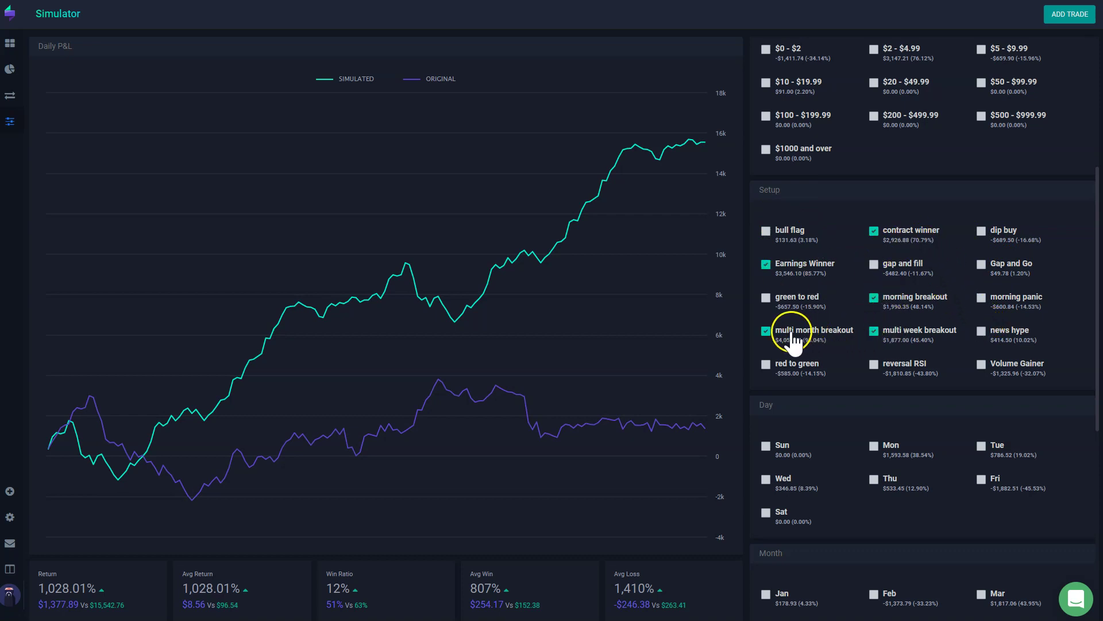
On the Management page, start a new rule named My New Plan
mouse_move(700, 133)
mouse_move(12, 122)
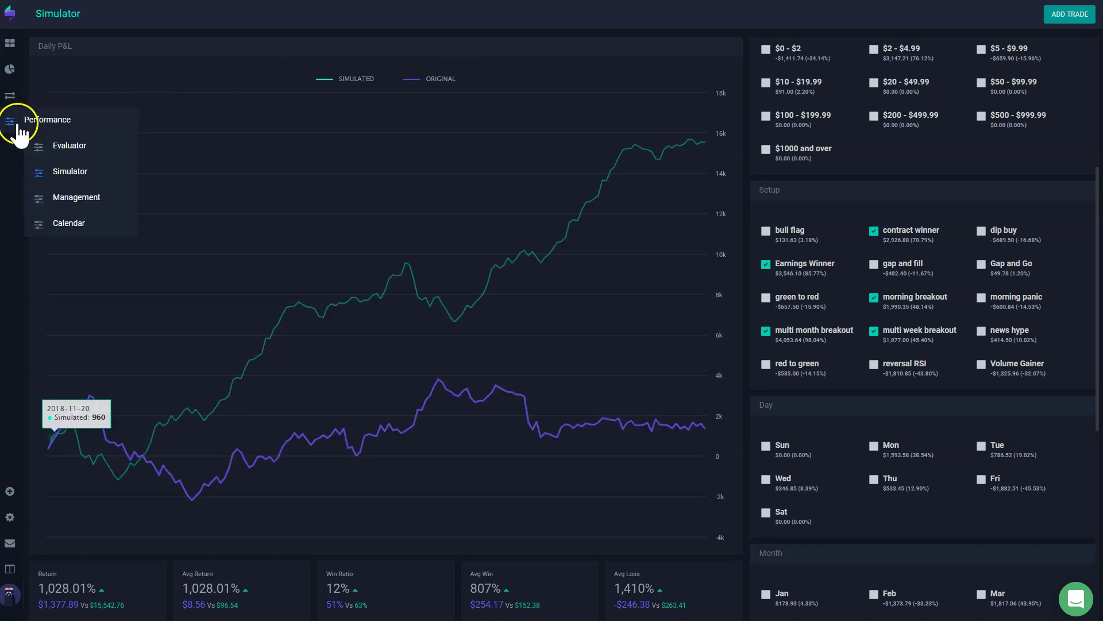
left_click(78, 202)
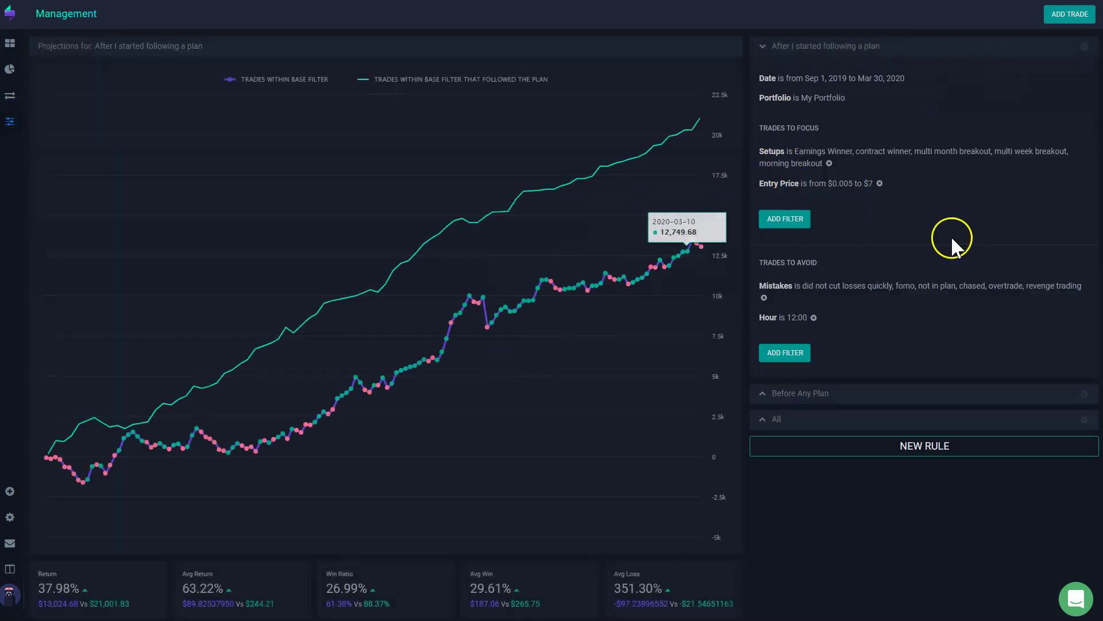
left_click(927, 448)
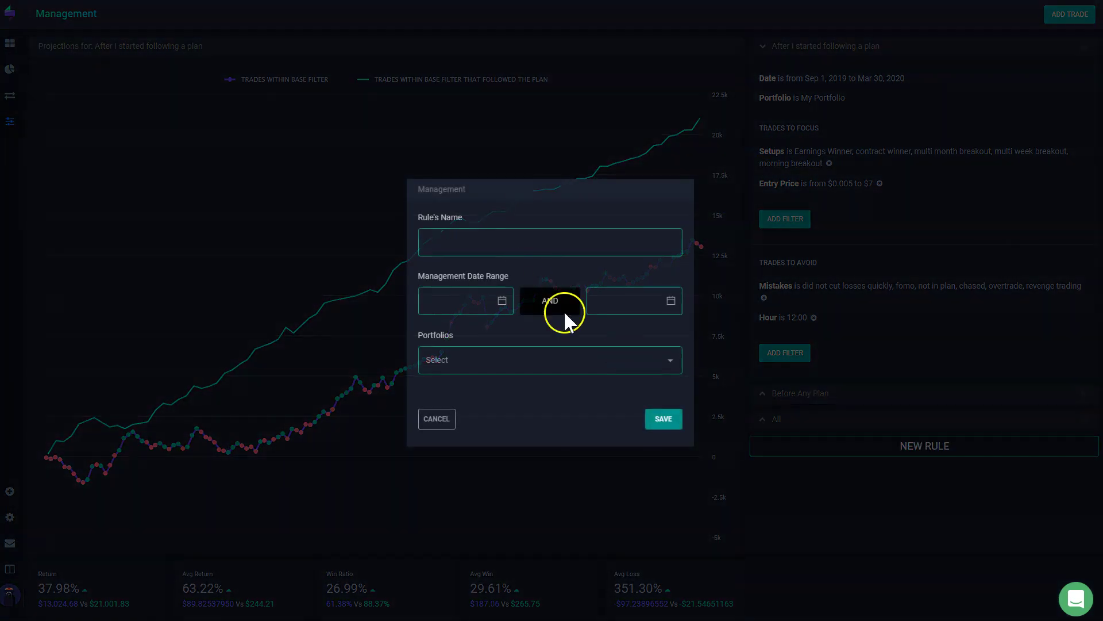
left_click(530, 242)
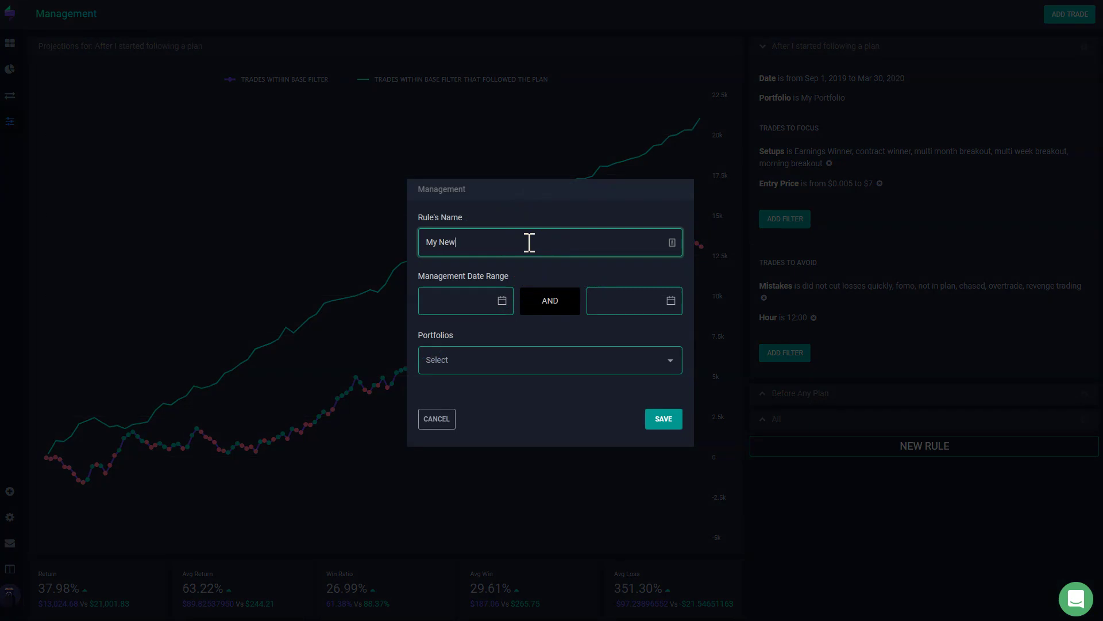
Set the rule's start date to September 1, 2019
left_click(516, 293)
left_click(446, 337)
left_click(446, 336)
left_click(446, 336)
left_click(446, 336)
left_click(446, 336)
left_click(446, 336)
left_click(440, 391)
Include My Portfolio in the rule and save it
left_click(552, 361)
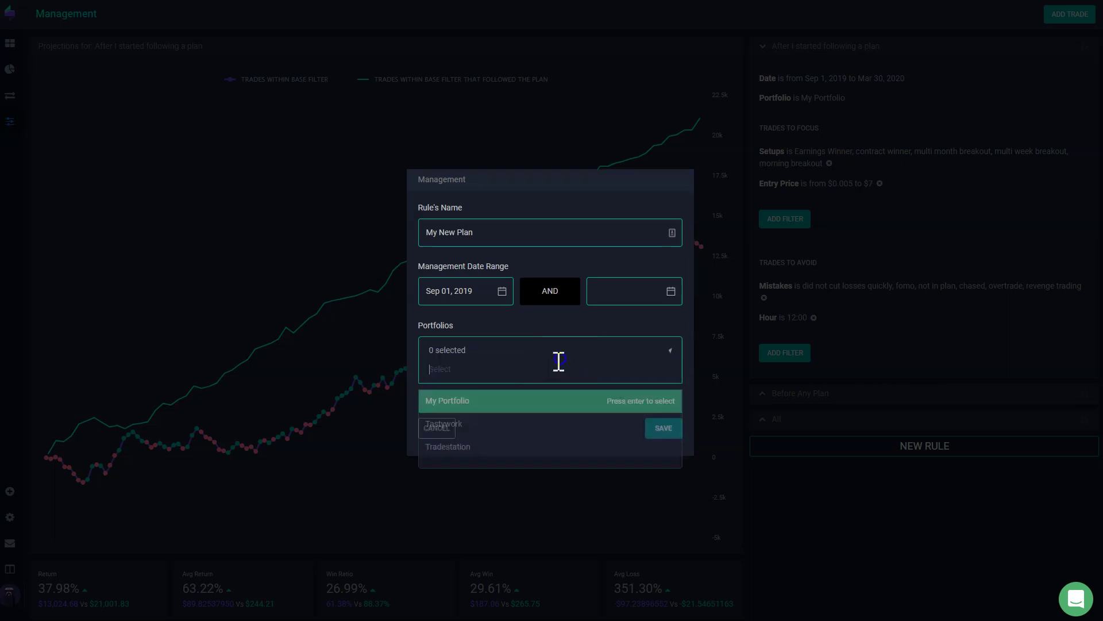
left_click(481, 402)
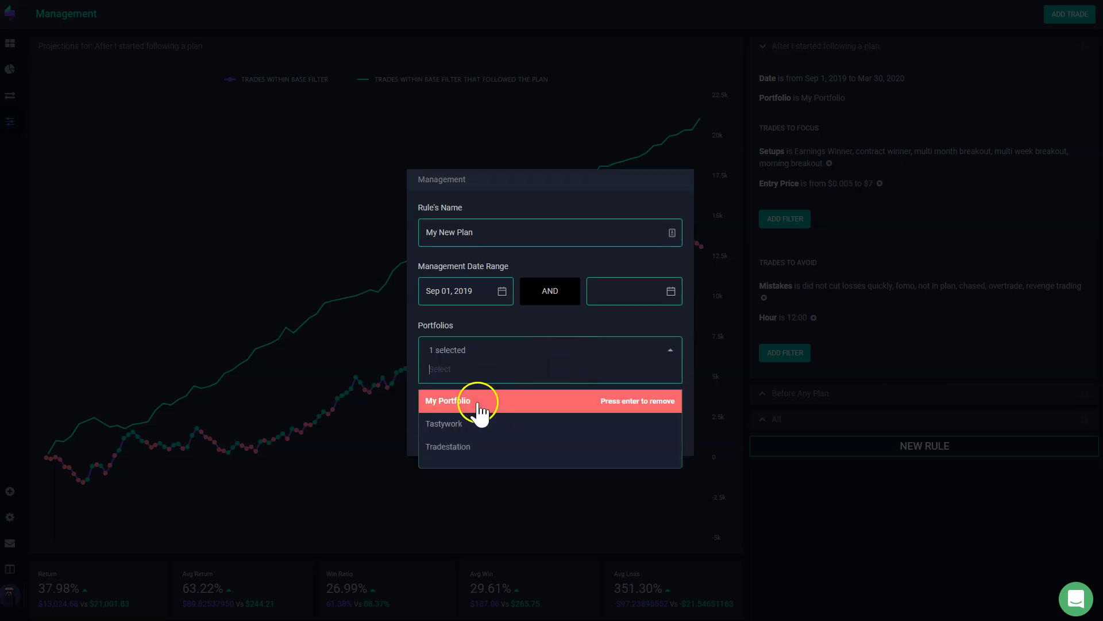
left_click(601, 218)
left_click(661, 419)
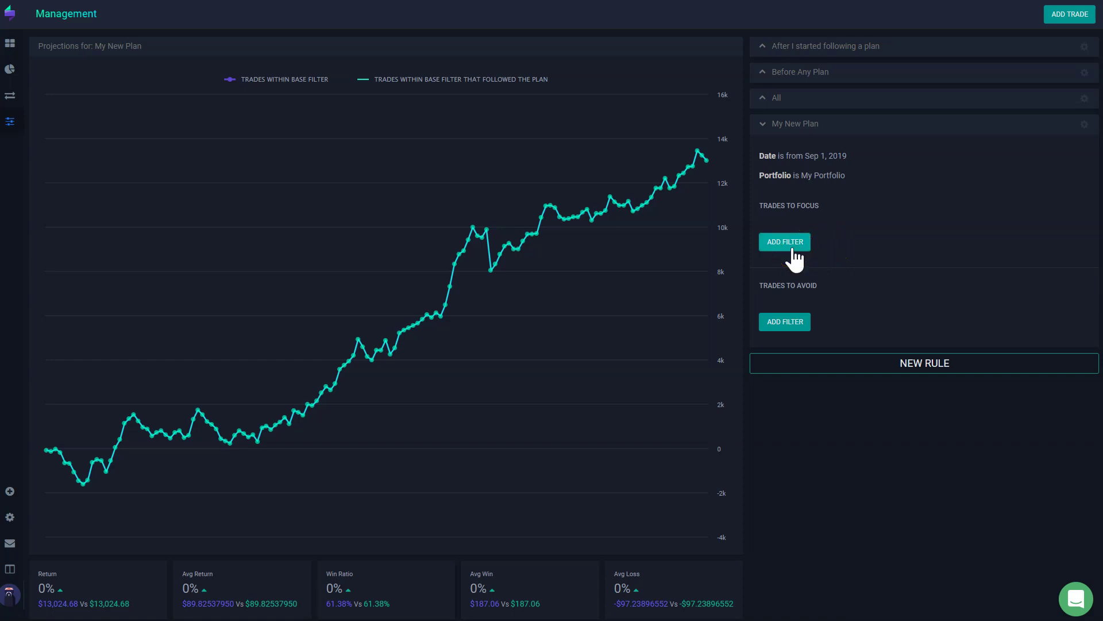
Add a Setups focus filter: Earnings Winner, Contract Winner, Multi Month, Multi Week and Morning Breakout
left_click(785, 248)
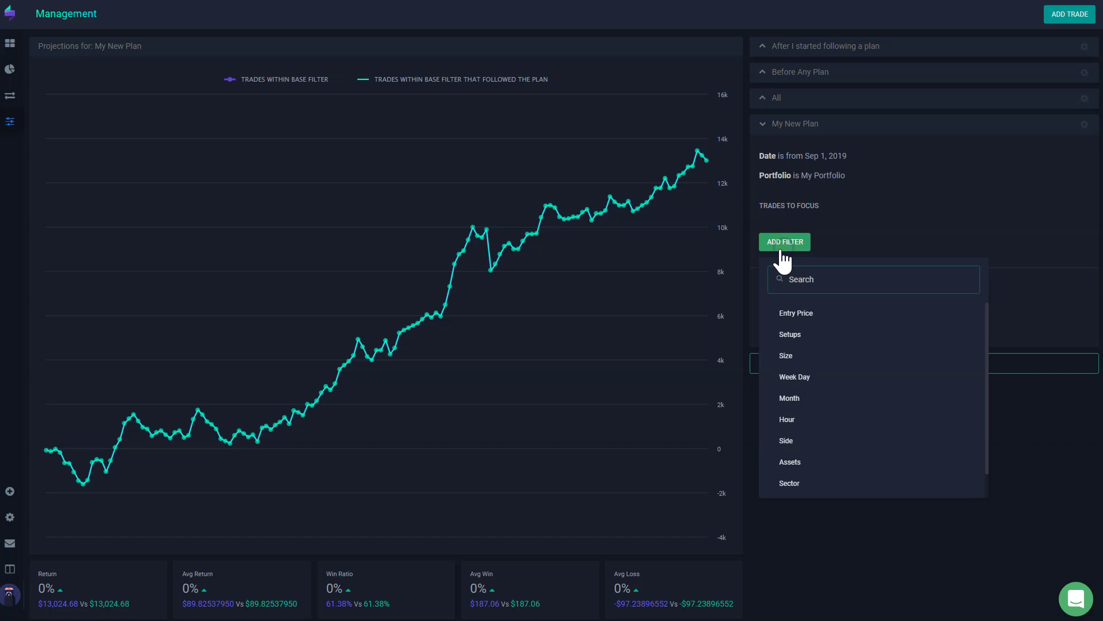
mouse_move(800, 319)
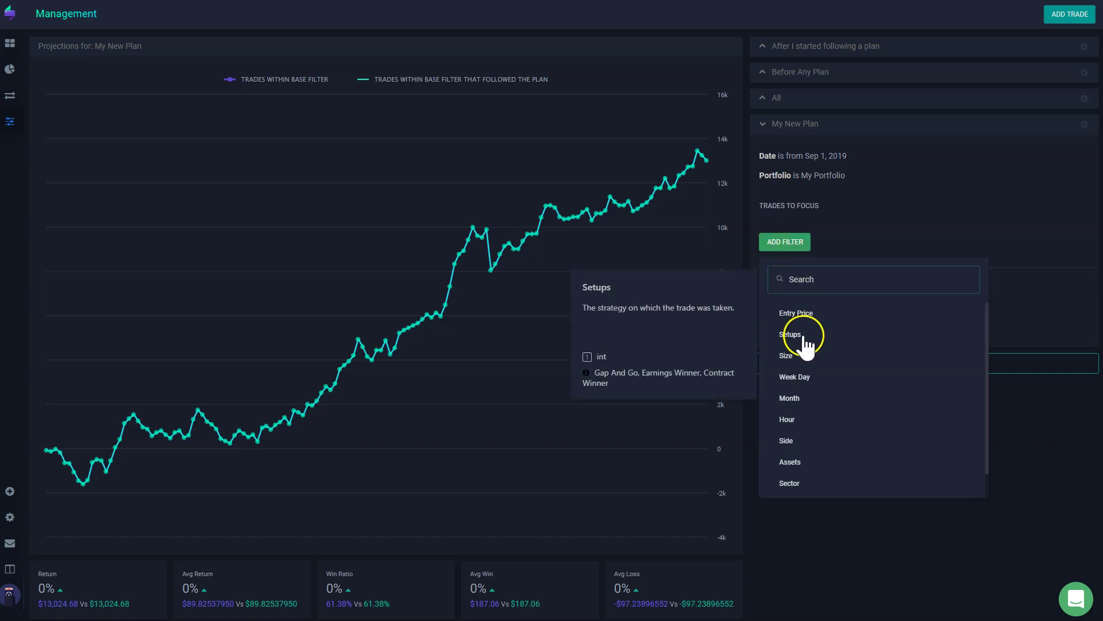
left_click(804, 339)
left_click(839, 409)
left_click(811, 374)
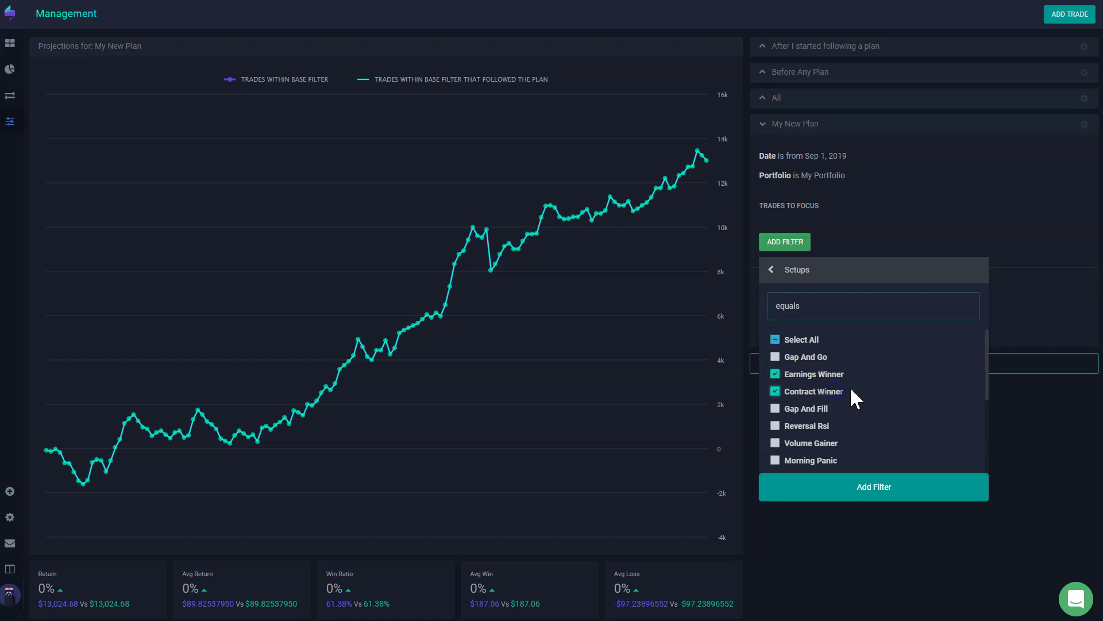
scroll(851, 391, "down", 1)
left_click(837, 421)
left_click(855, 441)
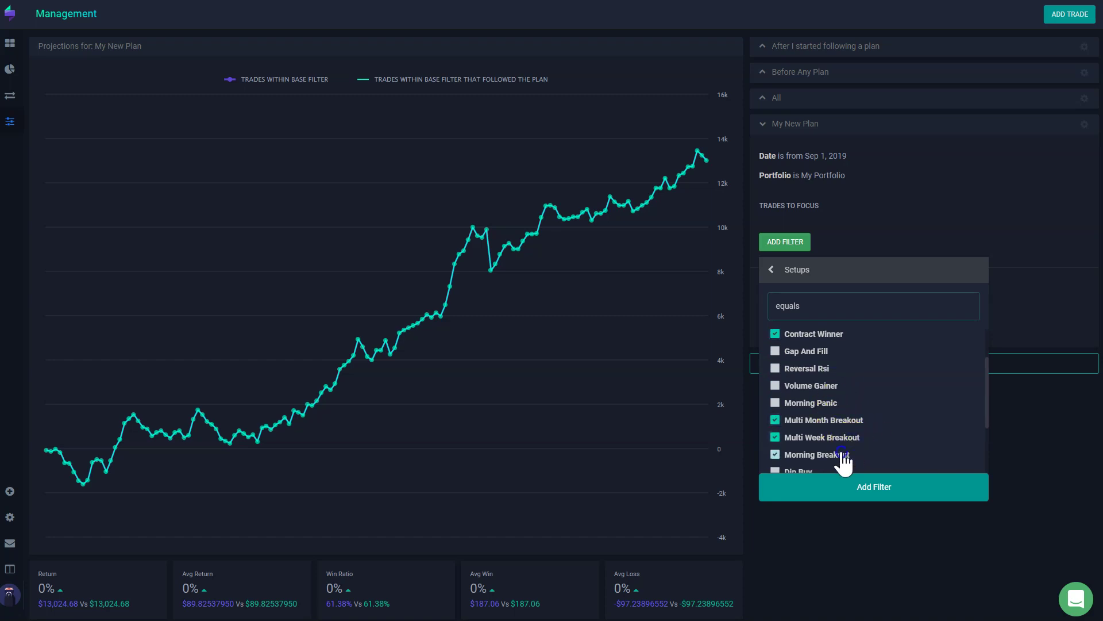
scroll(813, 373, "up", 1)
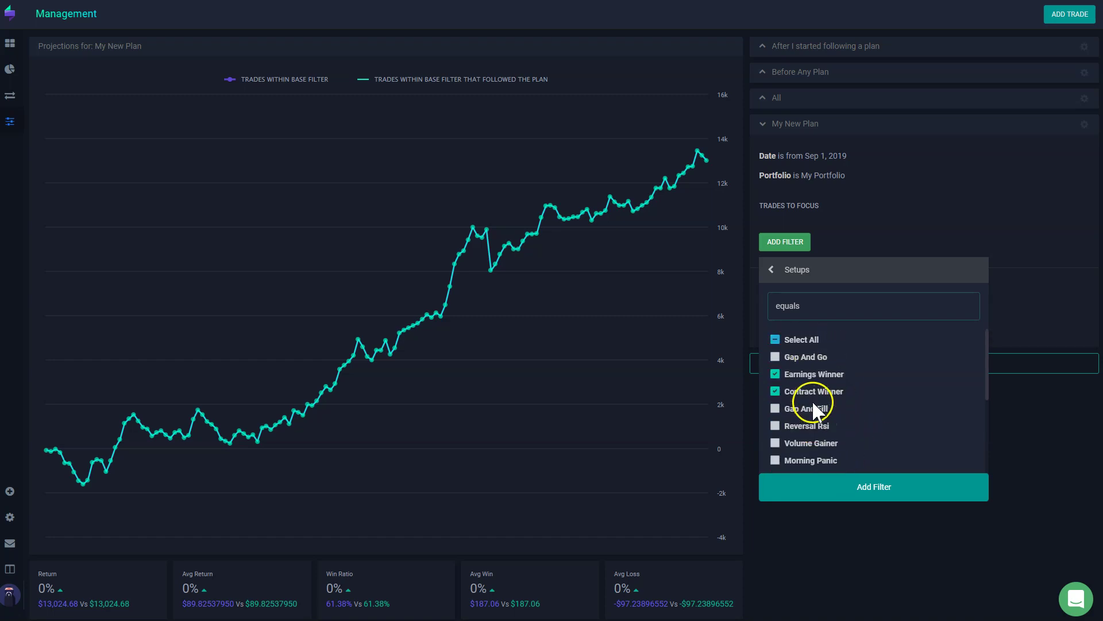
left_click(866, 489)
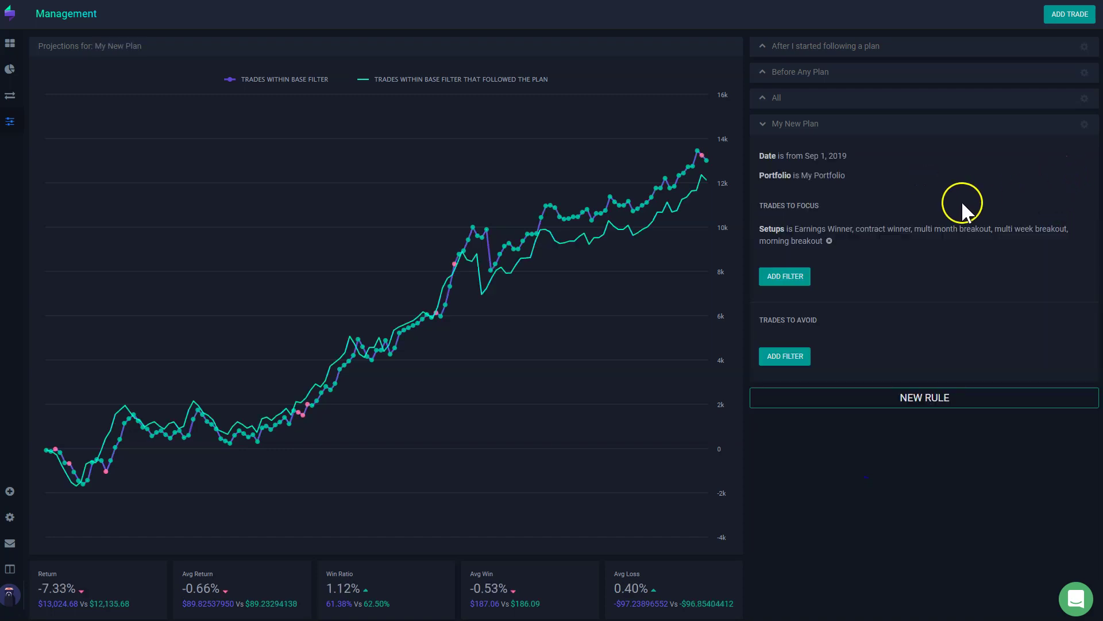
Add a Mistakes filter to Trades to Avoid with all six mistakes, fomo through revenge trading, checked
left_click(785, 363)
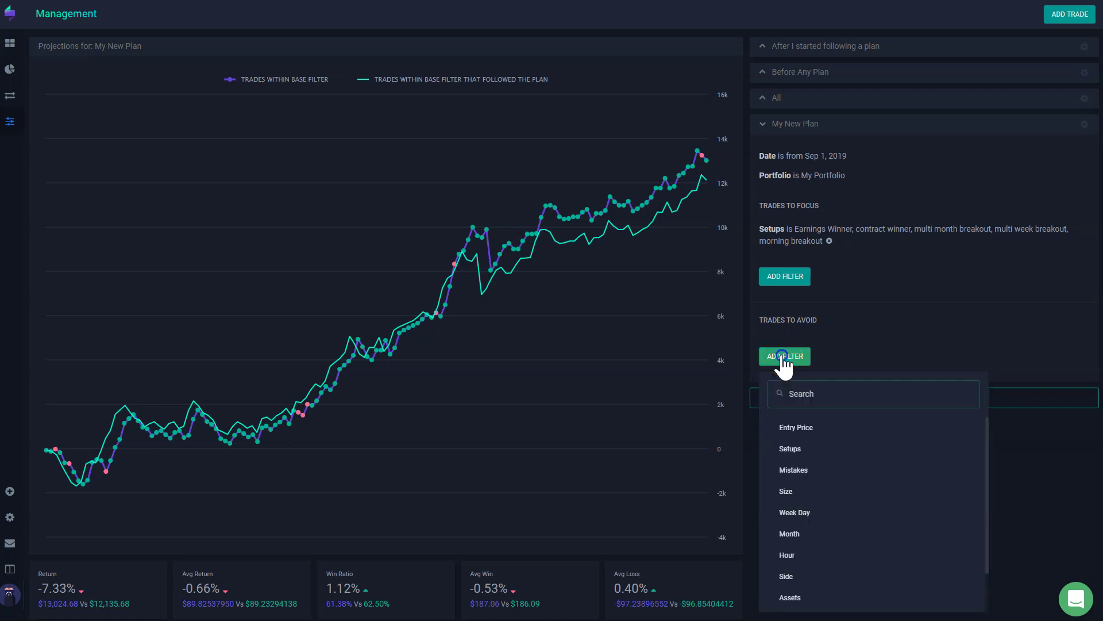
left_click(817, 402)
type("mis")
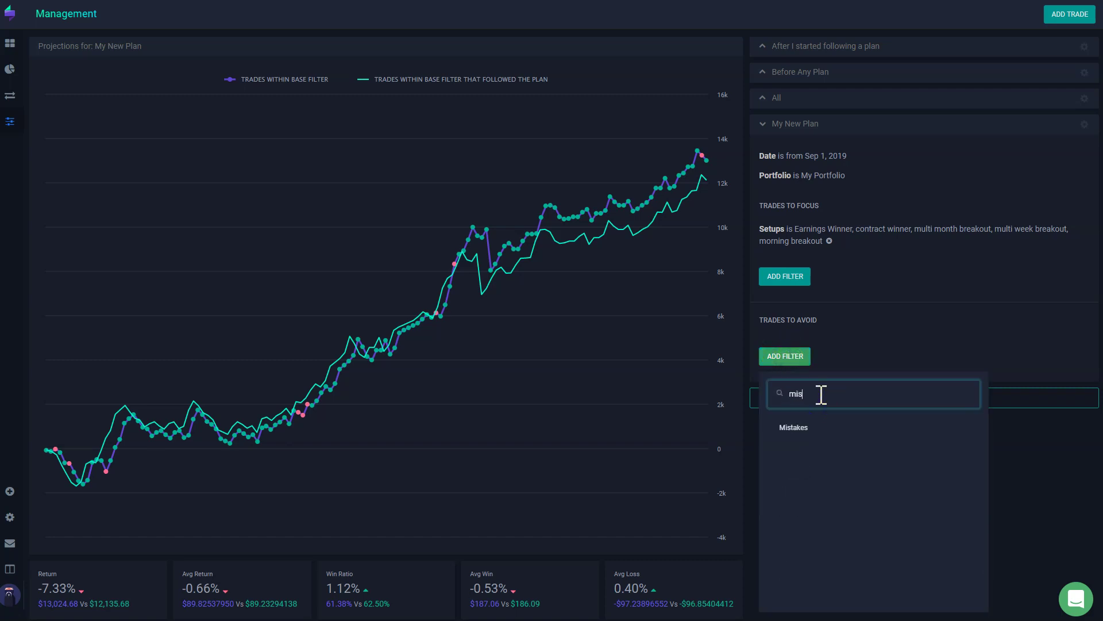
left_click(795, 429)
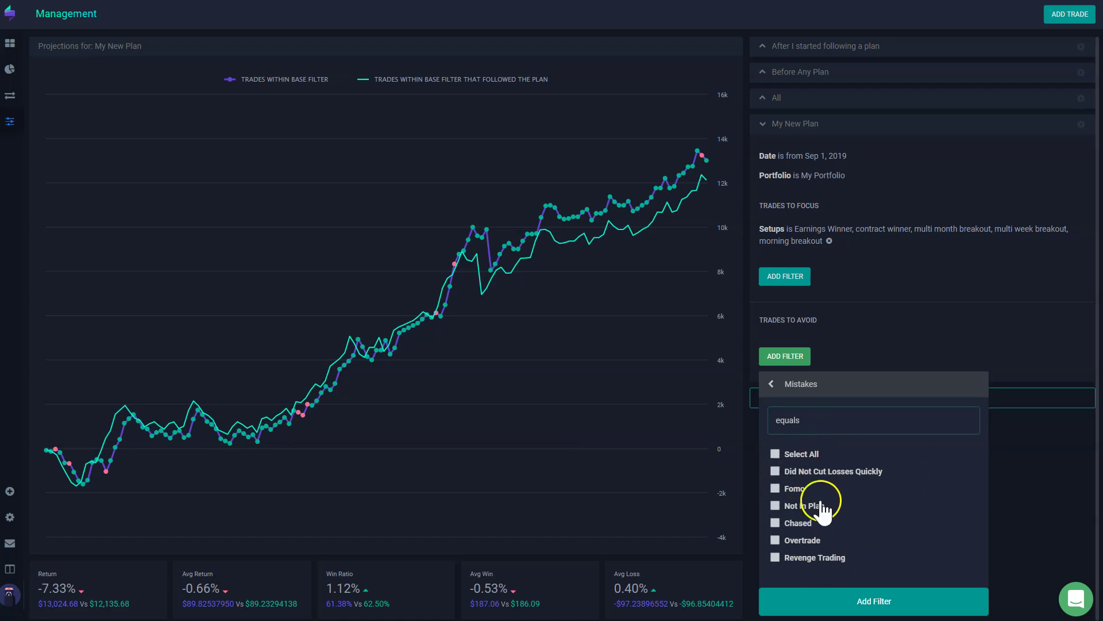
left_click(802, 460)
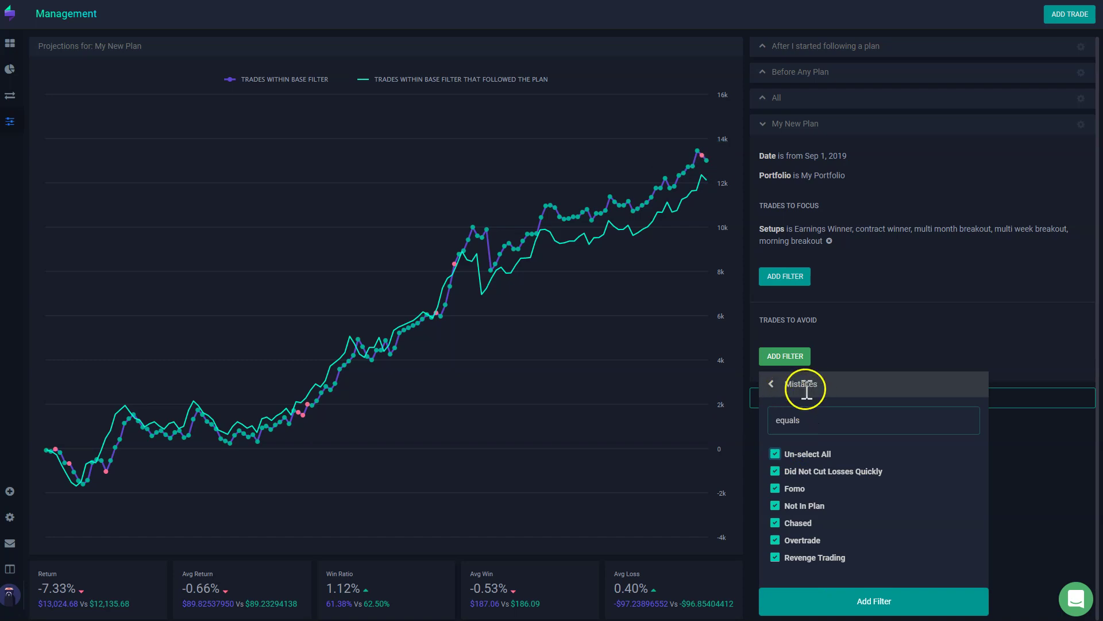
left_click(875, 593)
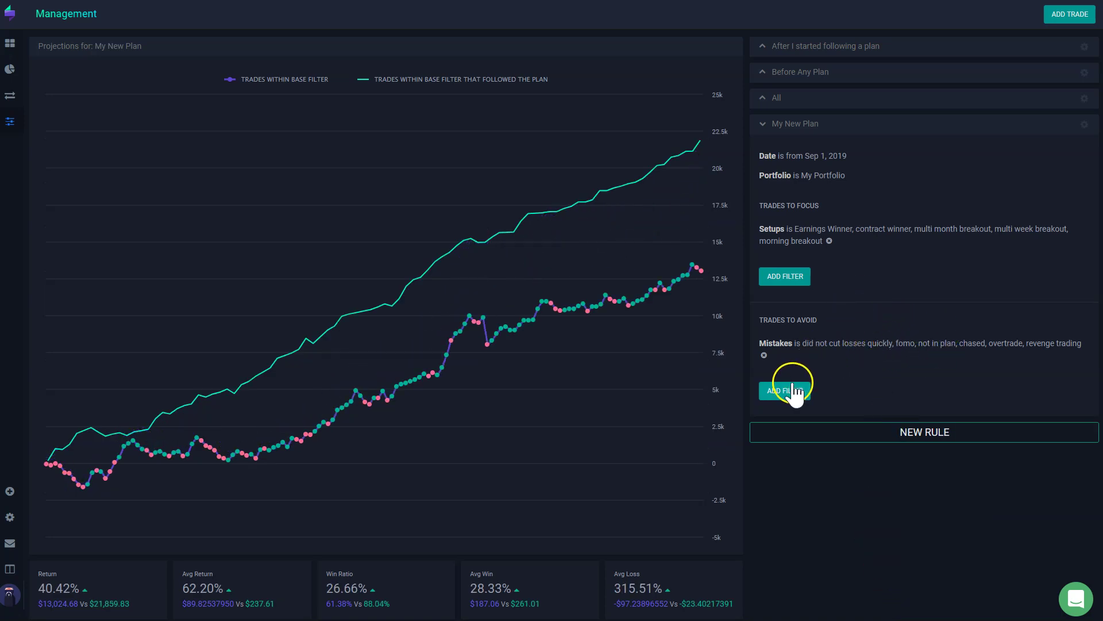
Start an Entry Price focus filter with a lower bound of 0 and an upper bound of 7
left_click(784, 277)
left_click(812, 347)
left_click(829, 372)
type("0")
key("Tab")
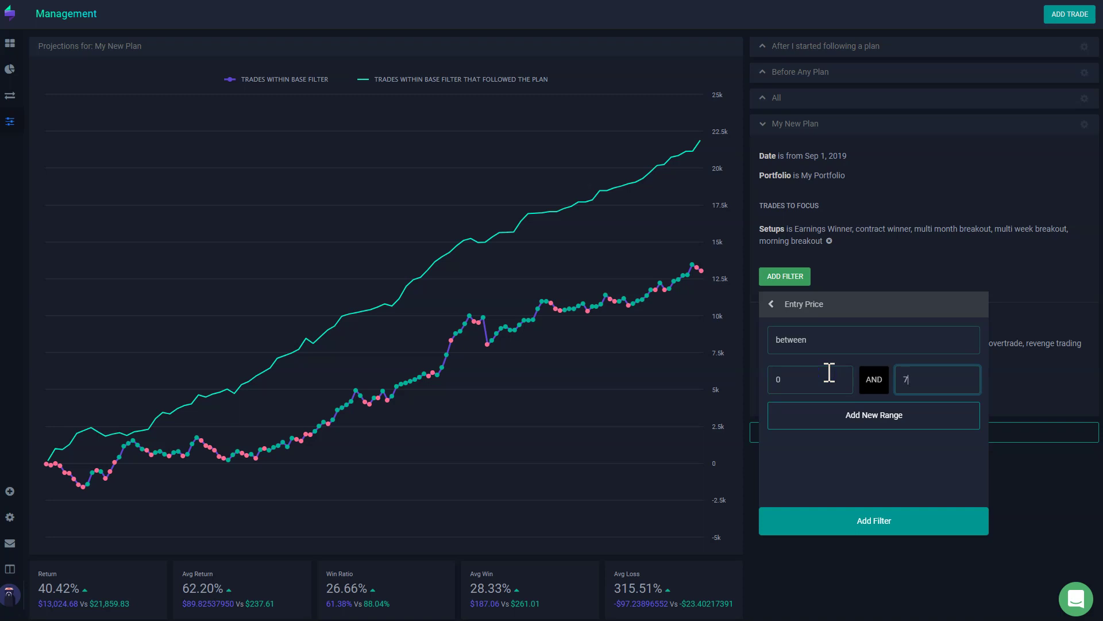
double_click(909, 377)
Save the $0–$7 Entry Price focus rule and add an Hour avoid rule for 12:00
left_click(893, 520)
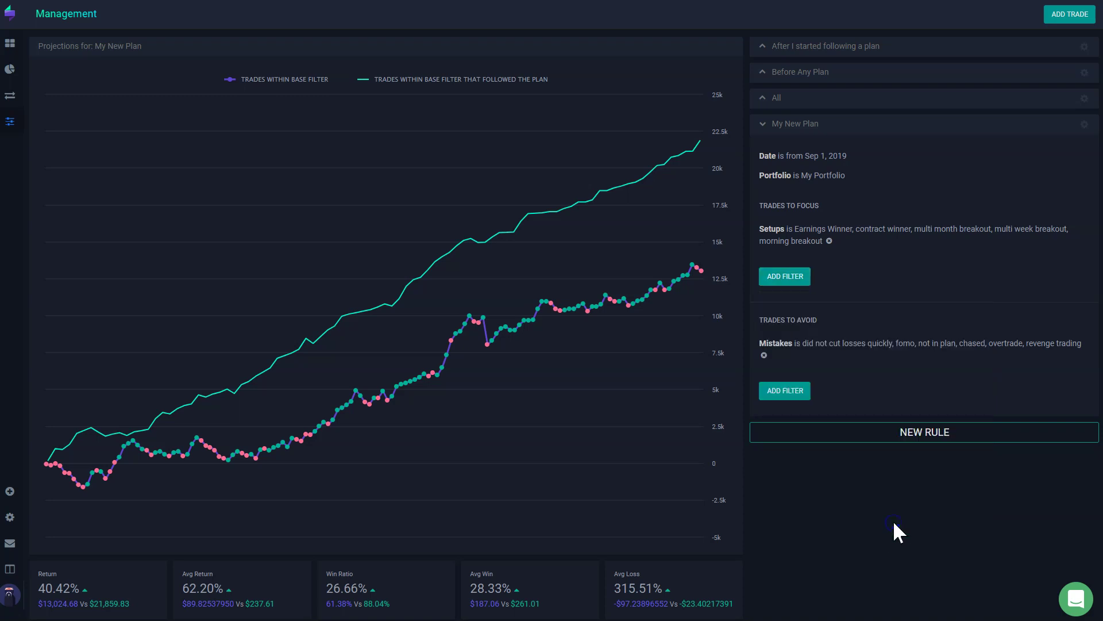
left_click(792, 412)
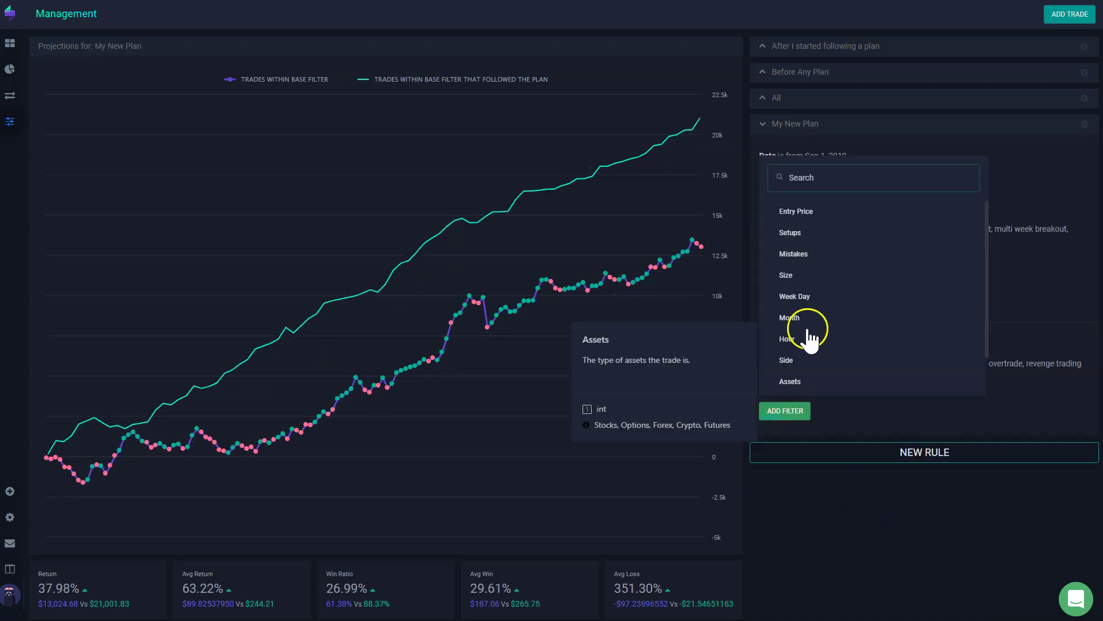
left_click(805, 178)
type("hou")
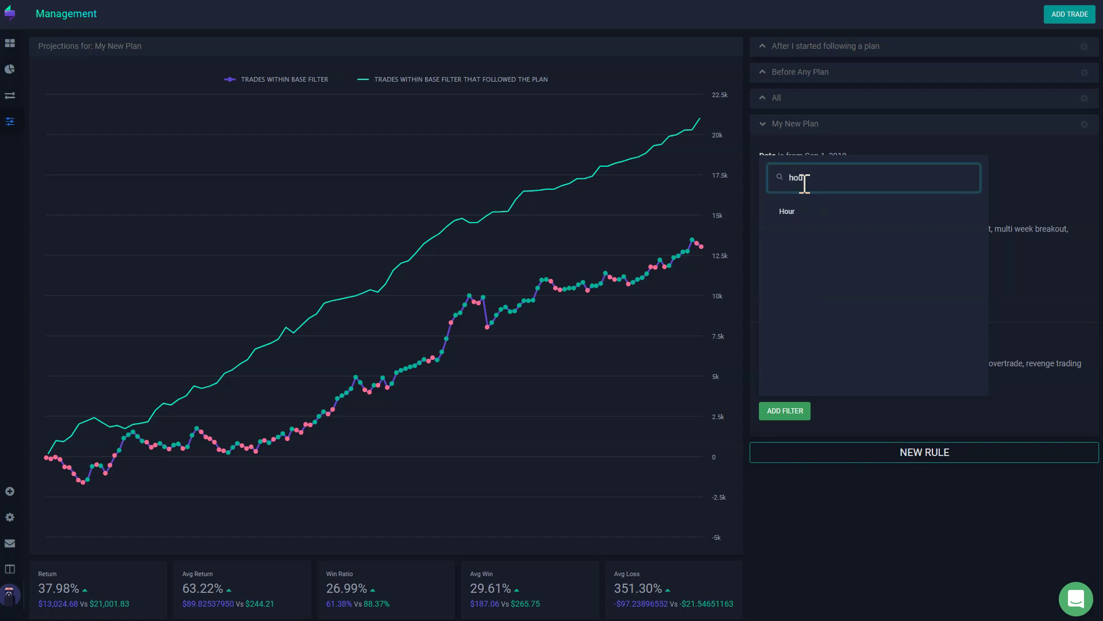
left_click(813, 208)
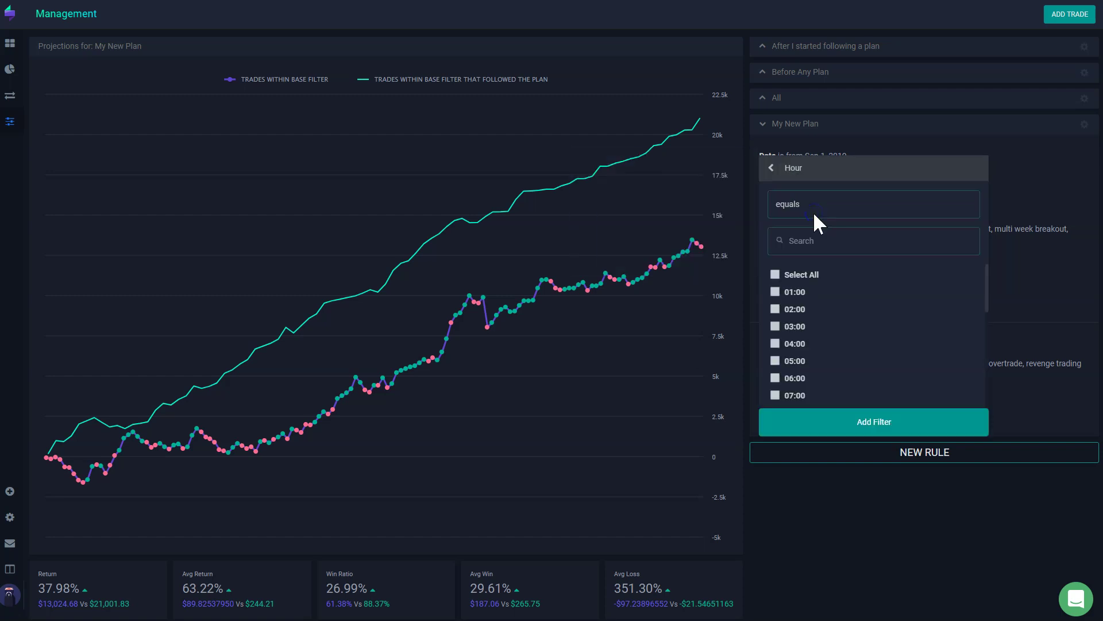
scroll(801, 345, "down", 3)
left_click(796, 367)
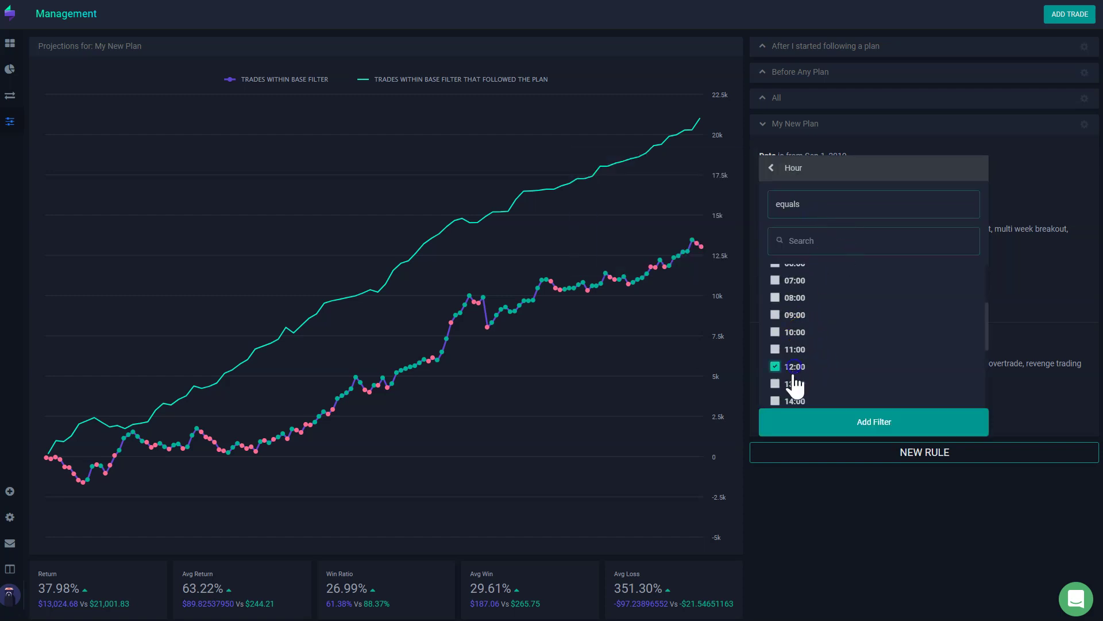
left_click(883, 423)
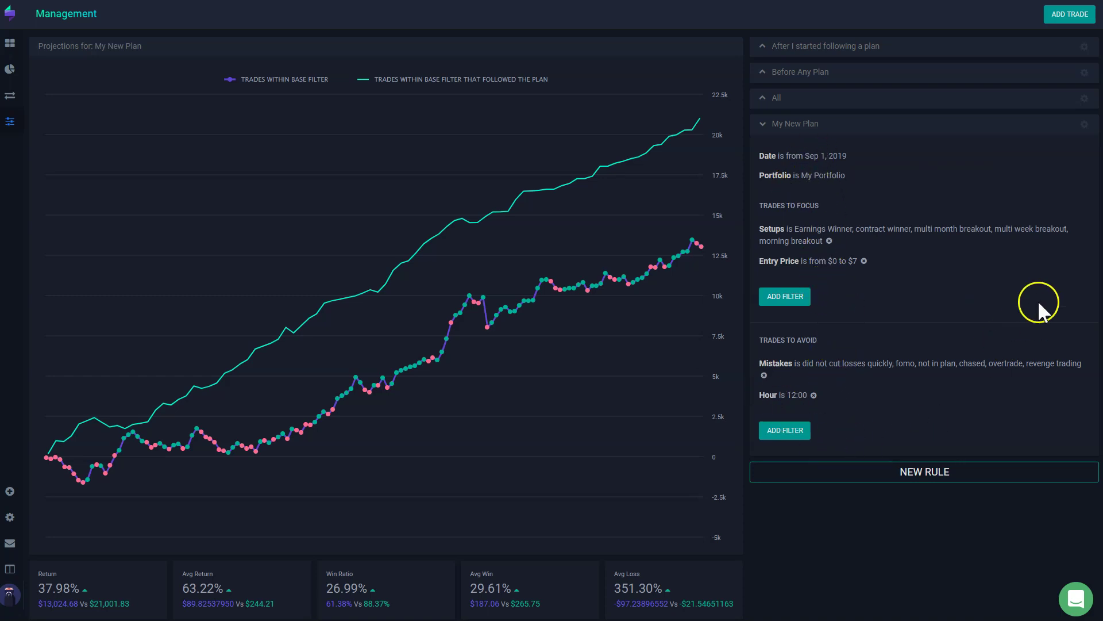
left_click(803, 300)
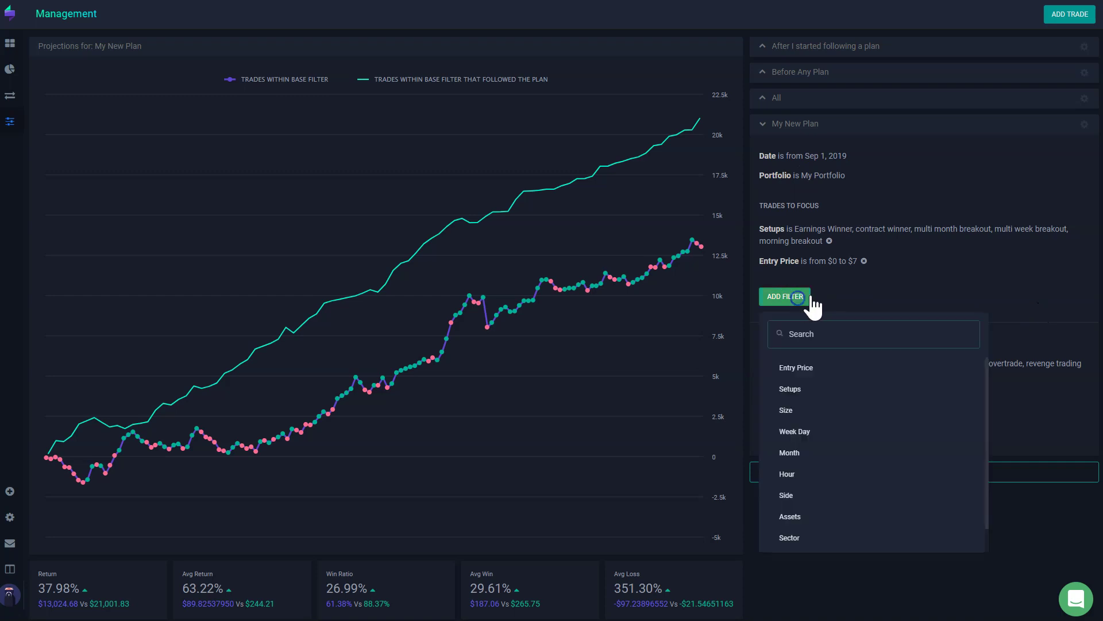
scroll(828, 460, "down", 1)
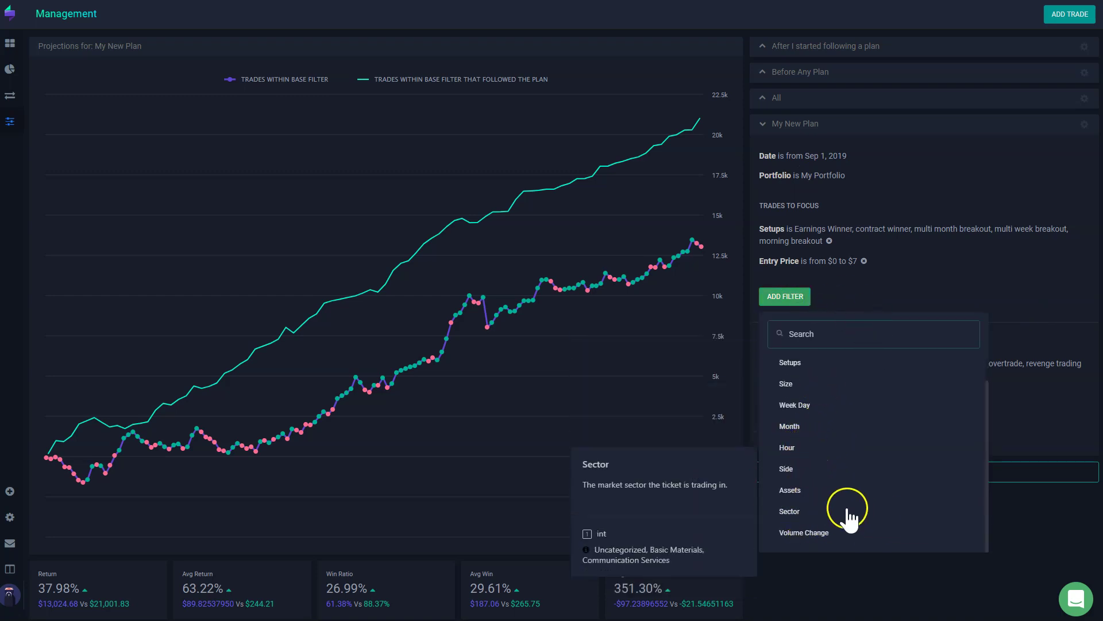
scroll(816, 501, "up", 1)
scroll(810, 505, "down", 1)
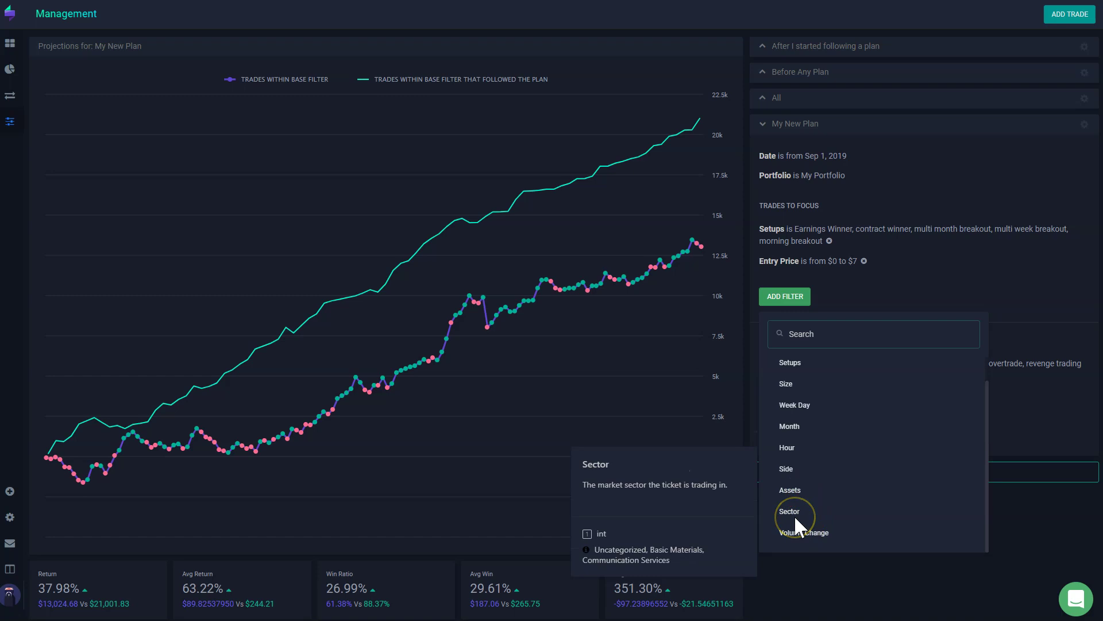
left_click(793, 515)
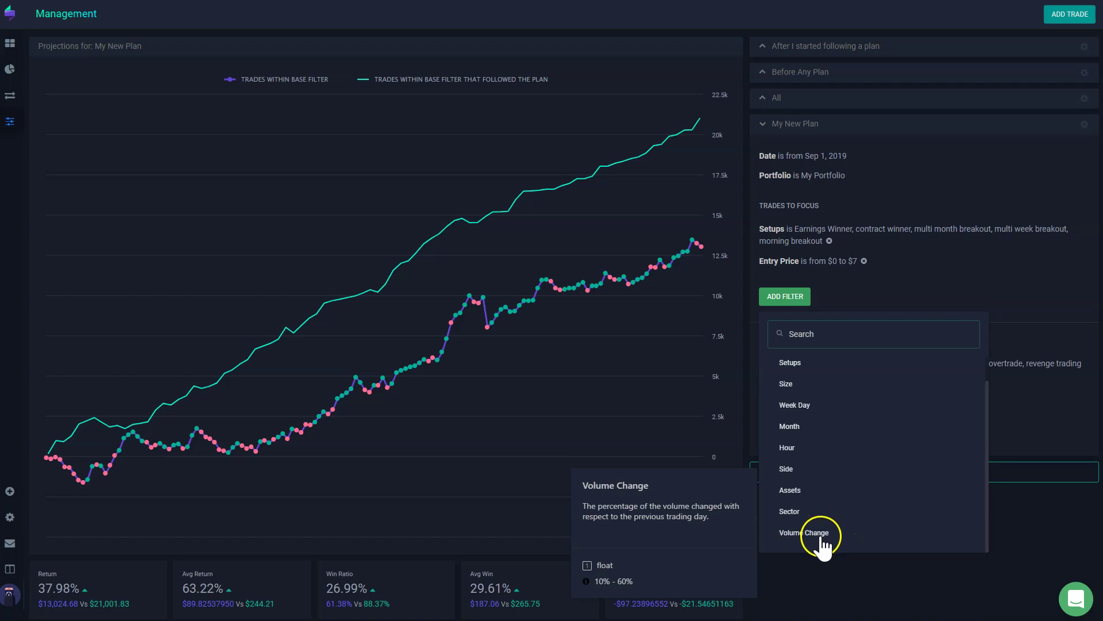
left_click(843, 577)
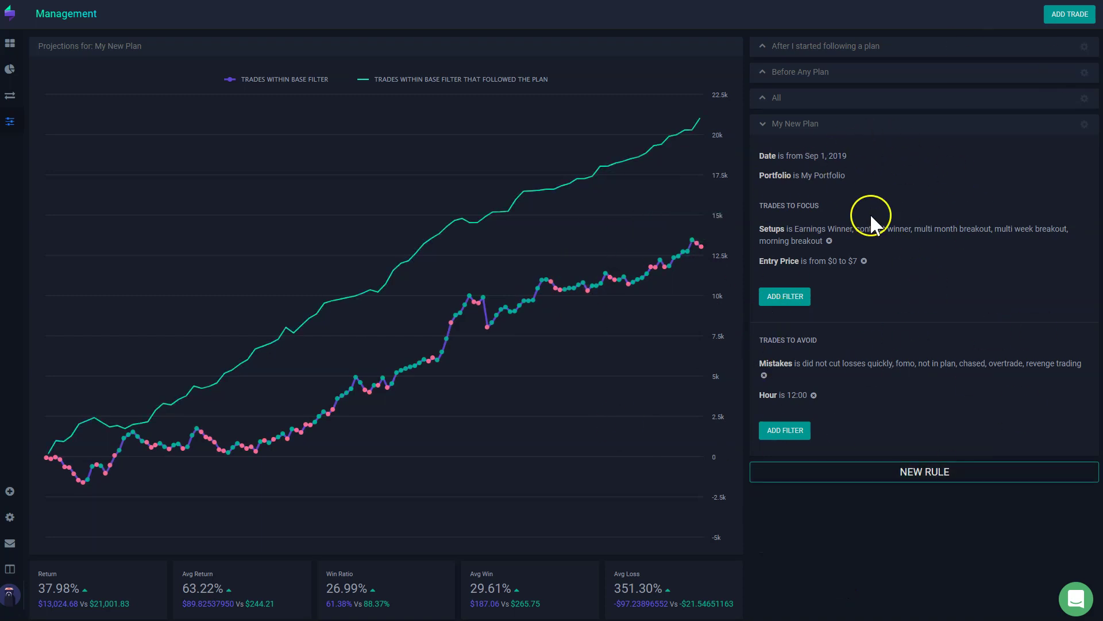
Hide the followed-the-plan line and inspect base-filter points like 2019-11-06 and the January 2020 dip
mouse_move(402, 59)
left_click(419, 86)
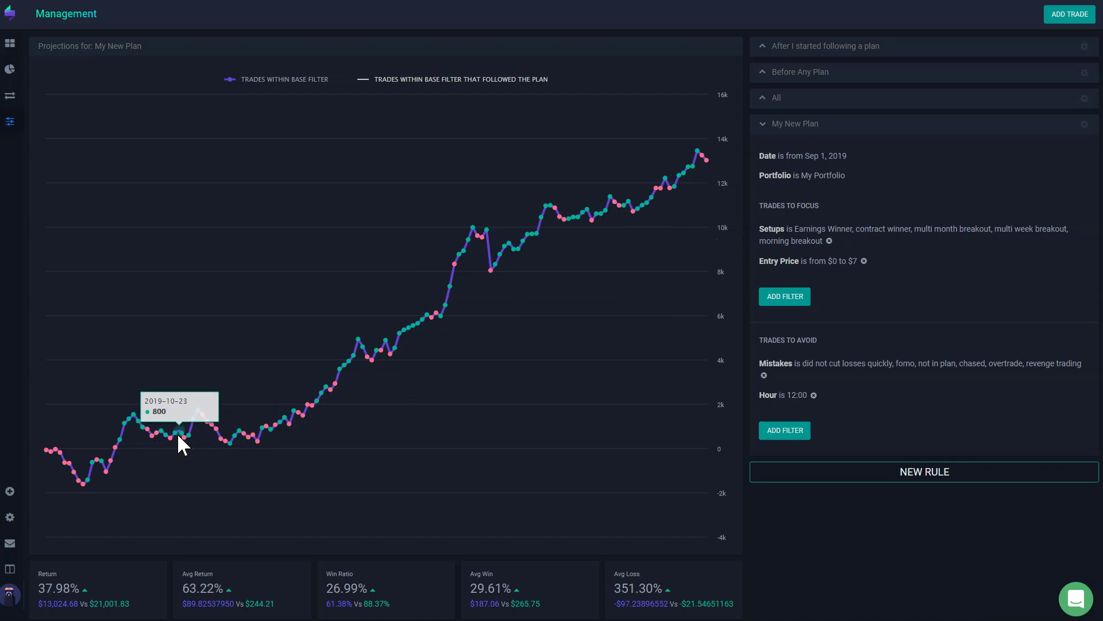
left_click(227, 390)
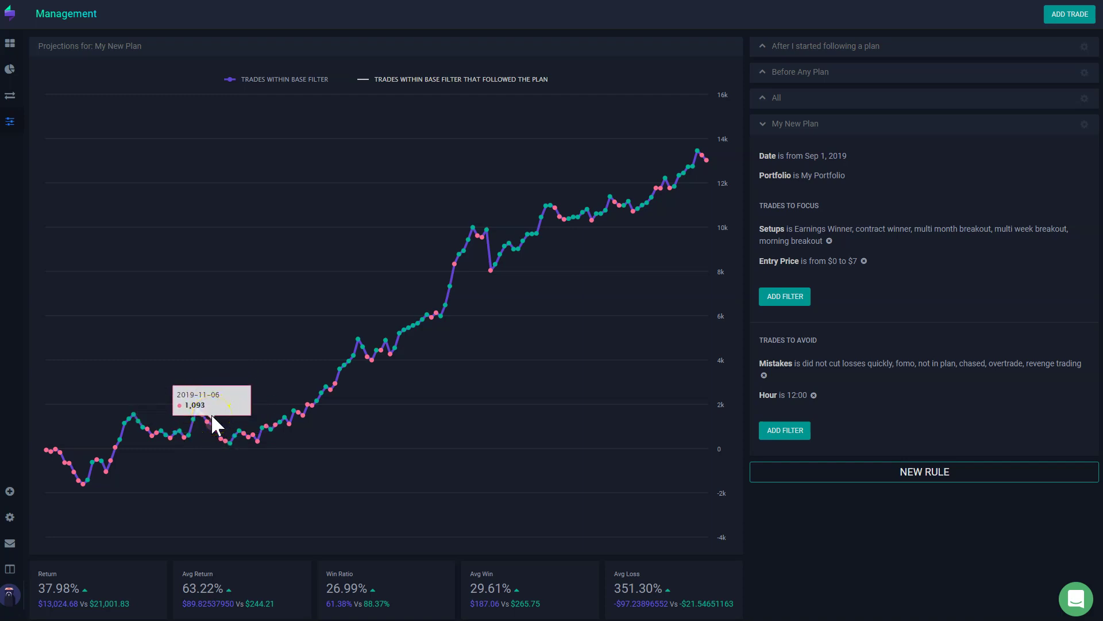
left_click_drag(253, 405, 211, 436)
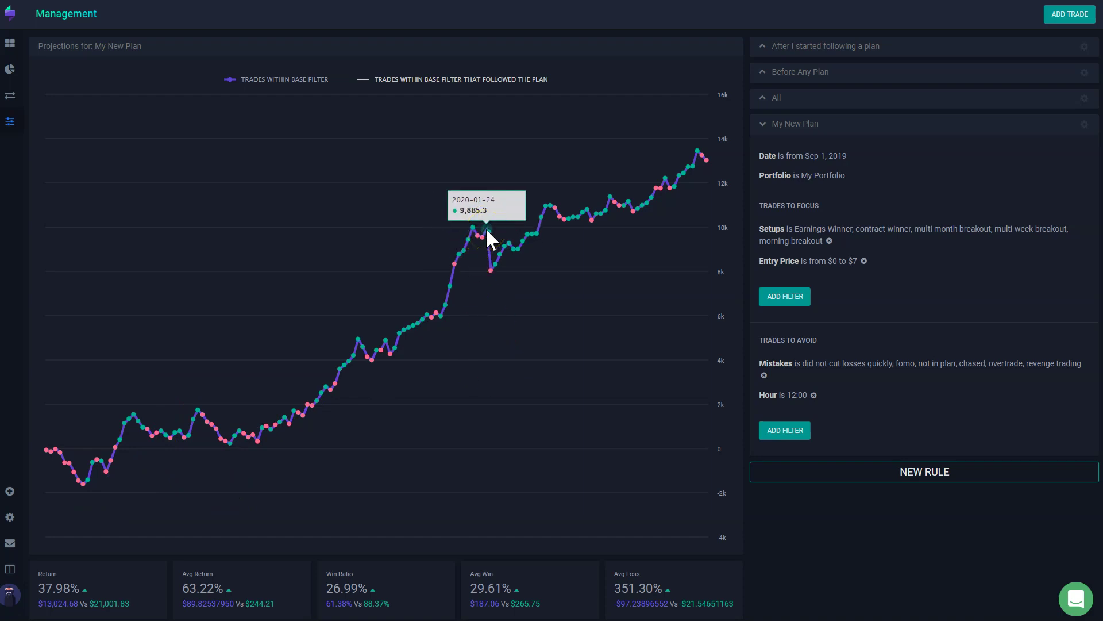
left_click(491, 267)
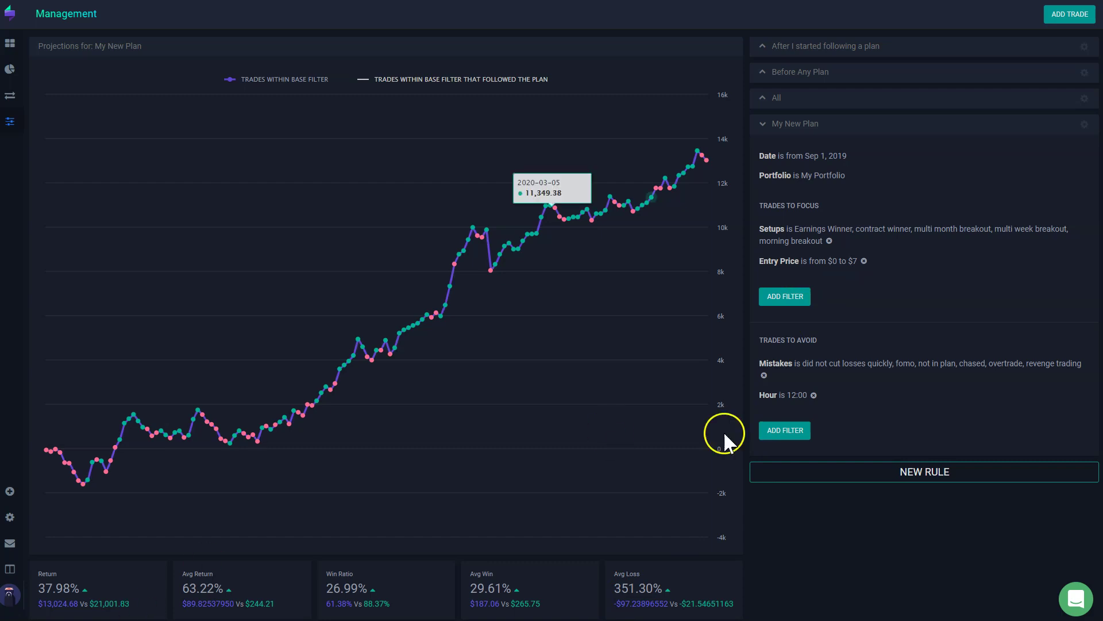
Turn the followed-the-plan line back on and check its 21,001.83 endpoint and 37.98% return
left_click(483, 80)
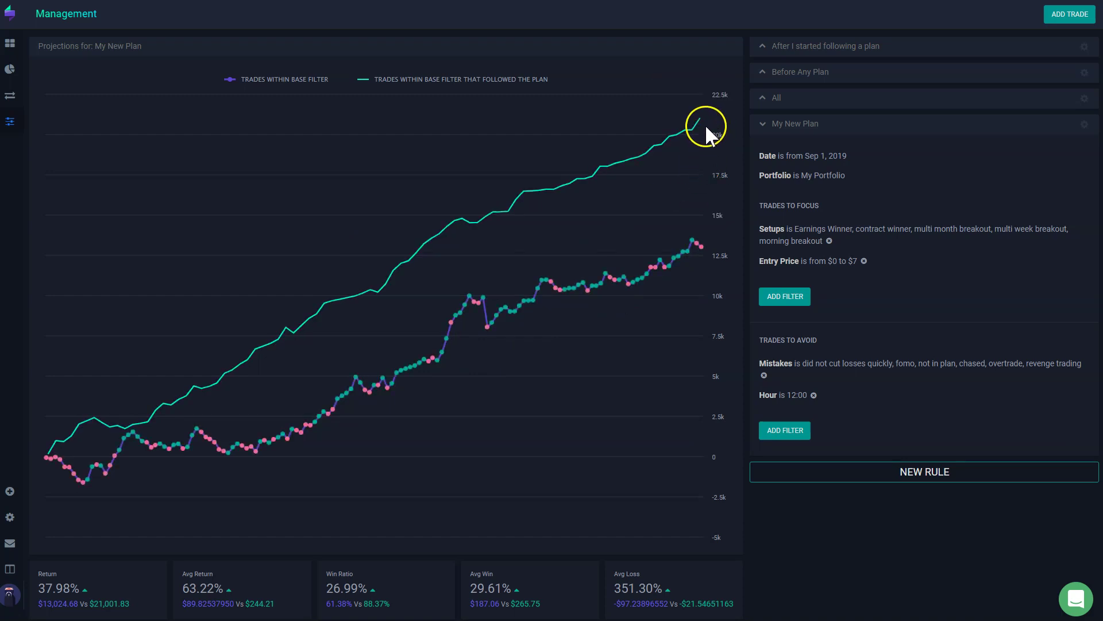
mouse_move(703, 125)
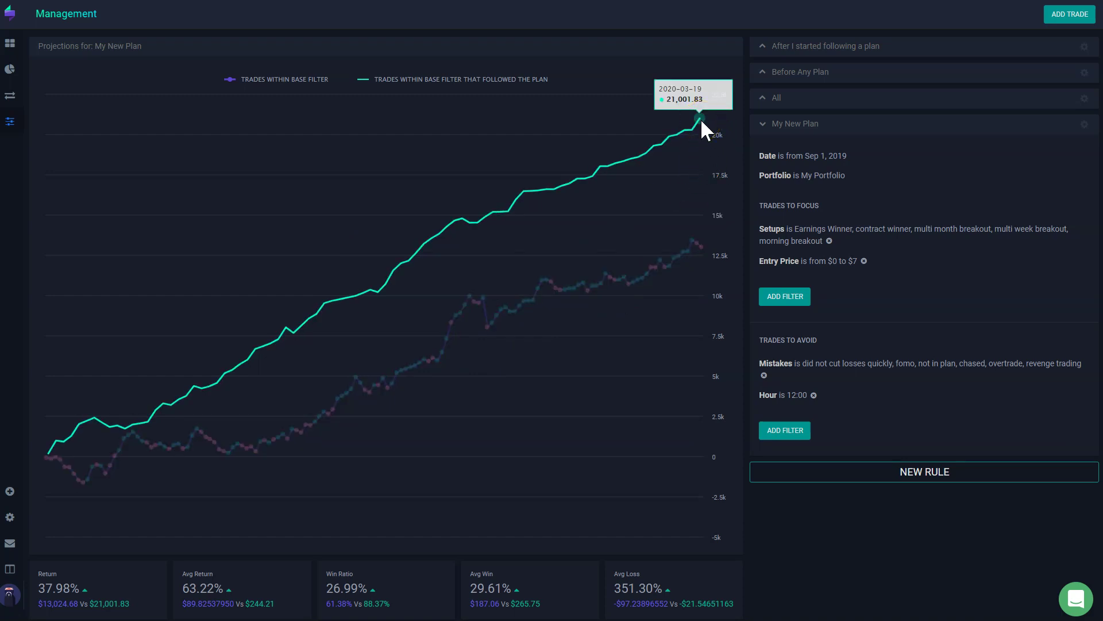
mouse_move(702, 232)
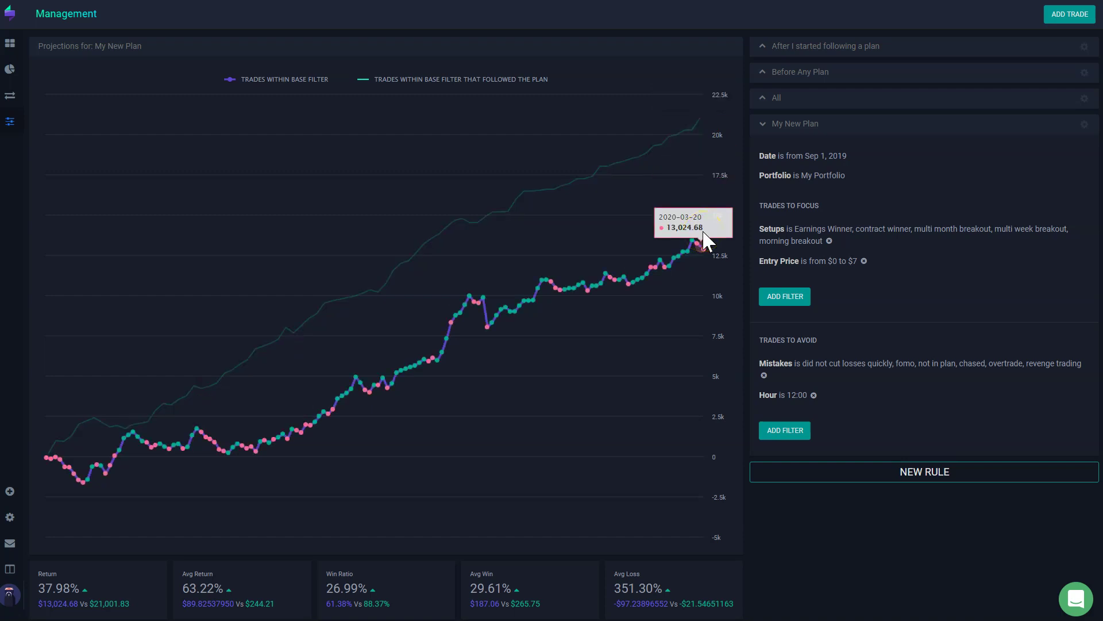
left_click_drag(37, 589, 78, 588)
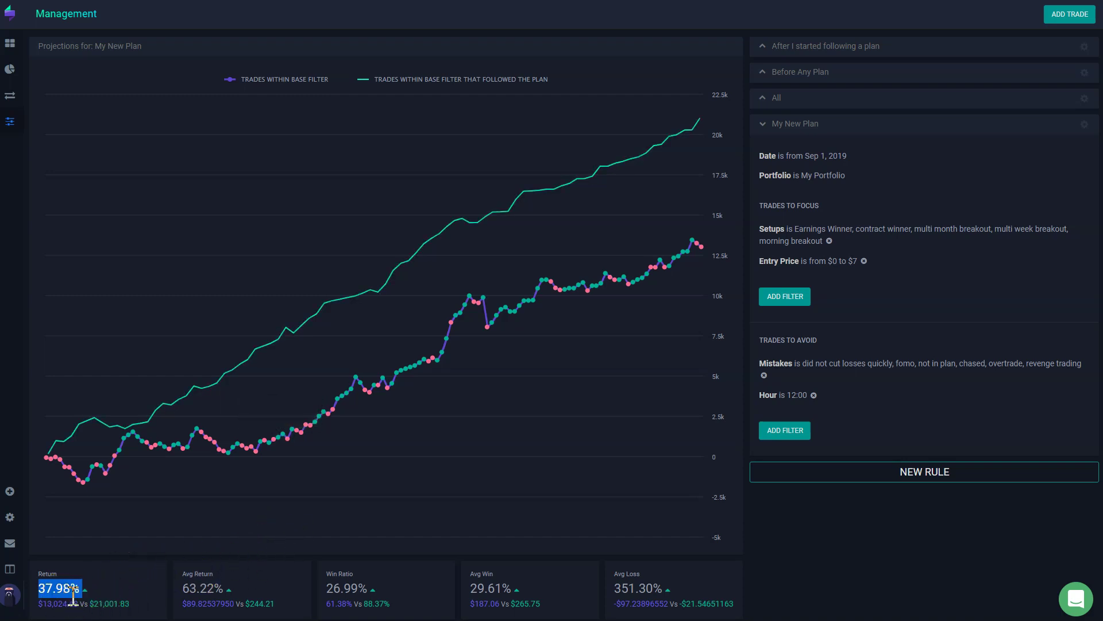
mouse_move(520, 333)
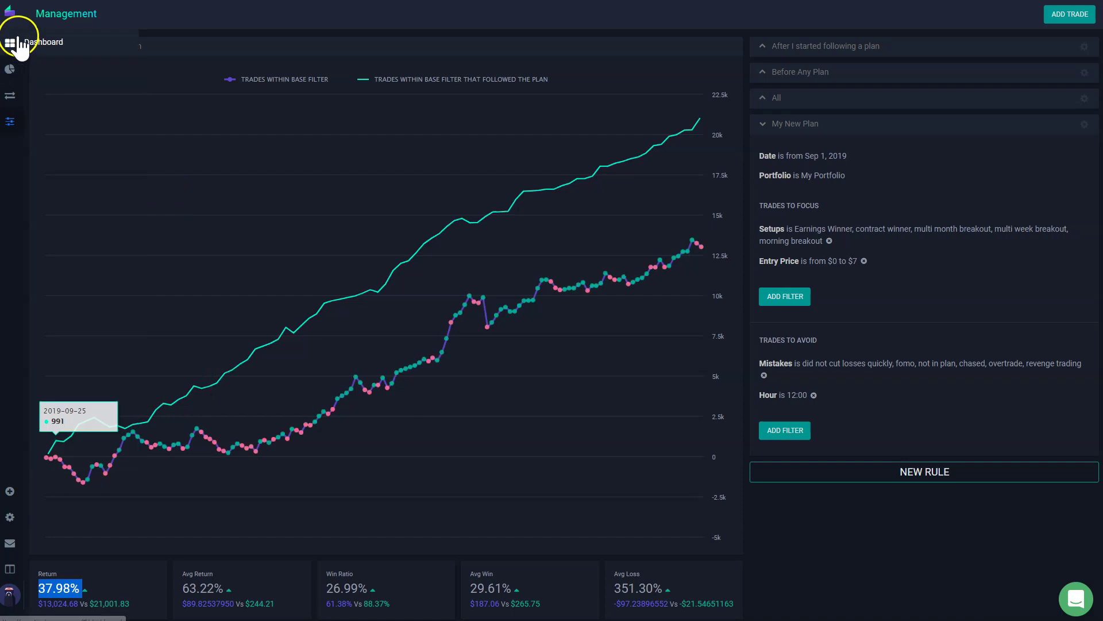
On the Dashboard, use Manage Widgets to place Management in the L side column and save
left_click(69, 51)
left_click(863, 91)
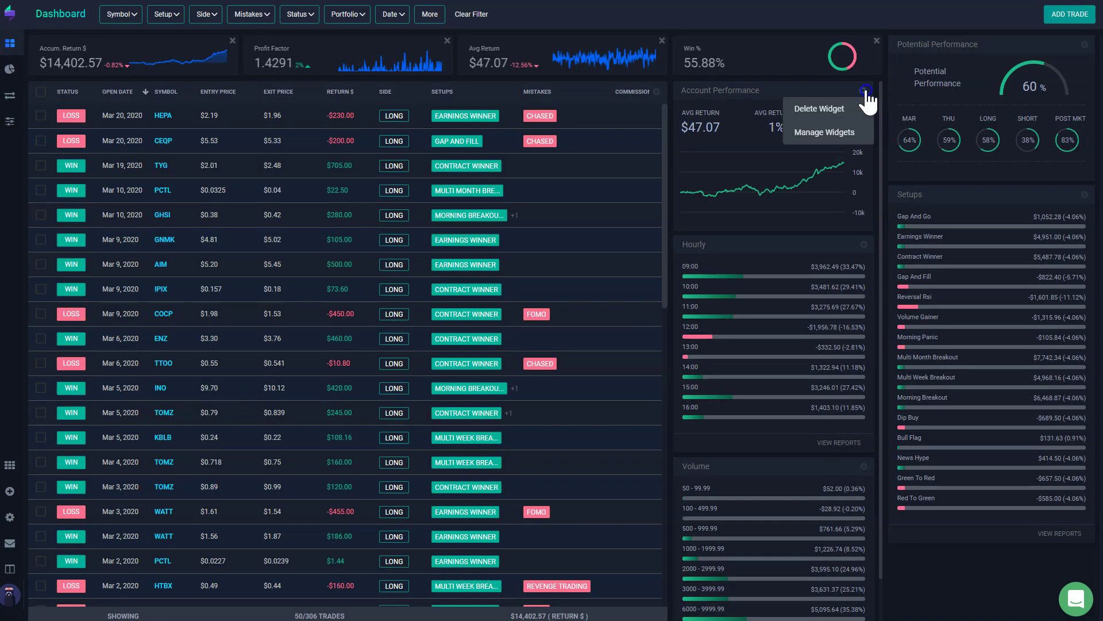
left_click(856, 132)
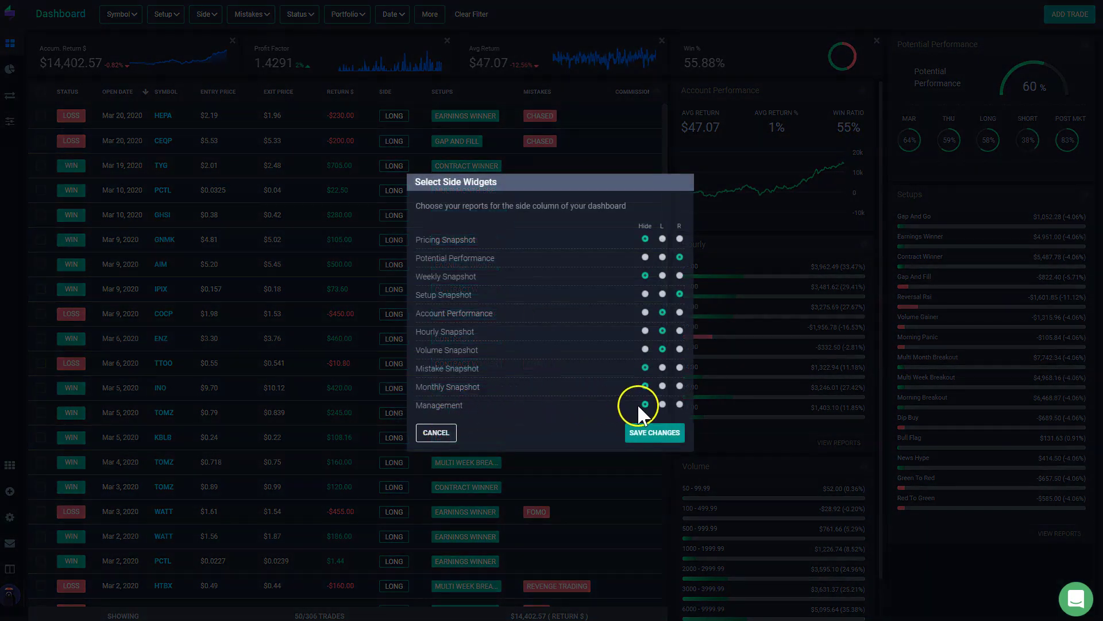
left_click(658, 436)
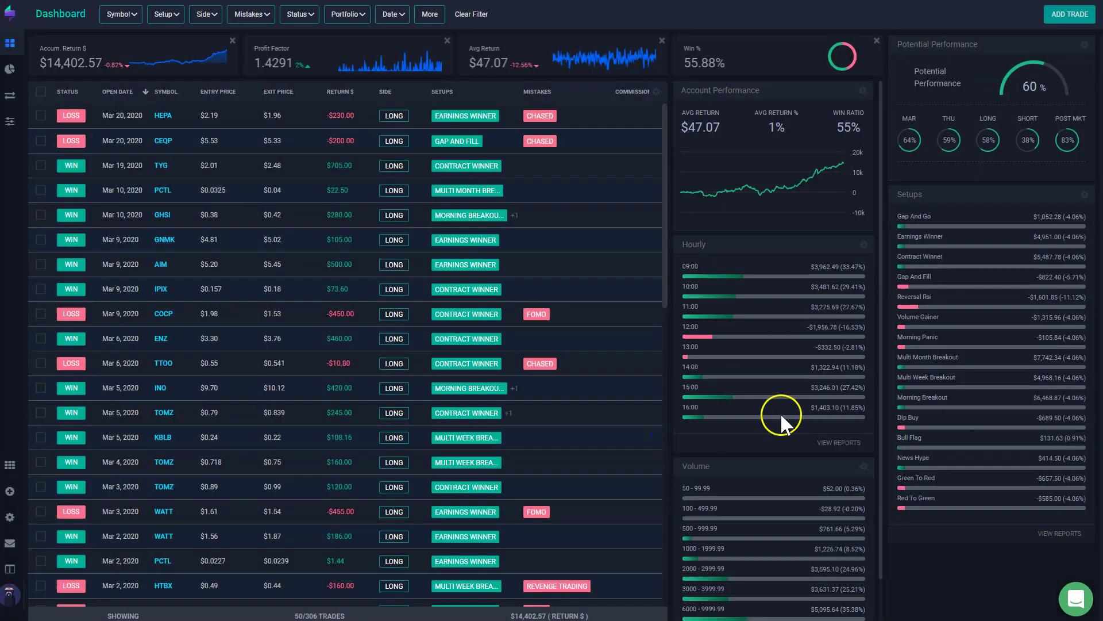
scroll(854, 324, "down", 4)
Drag the Management widget above Account Performance at the top of the side column
left_click_drag(756, 486, 772, 94)
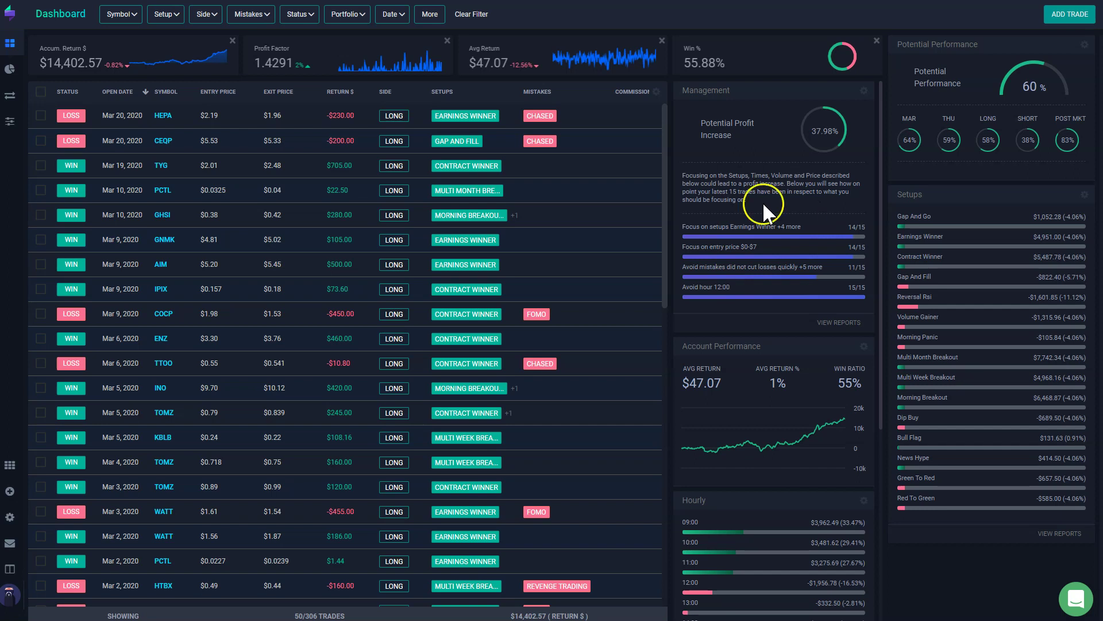
mouse_move(19, 73)
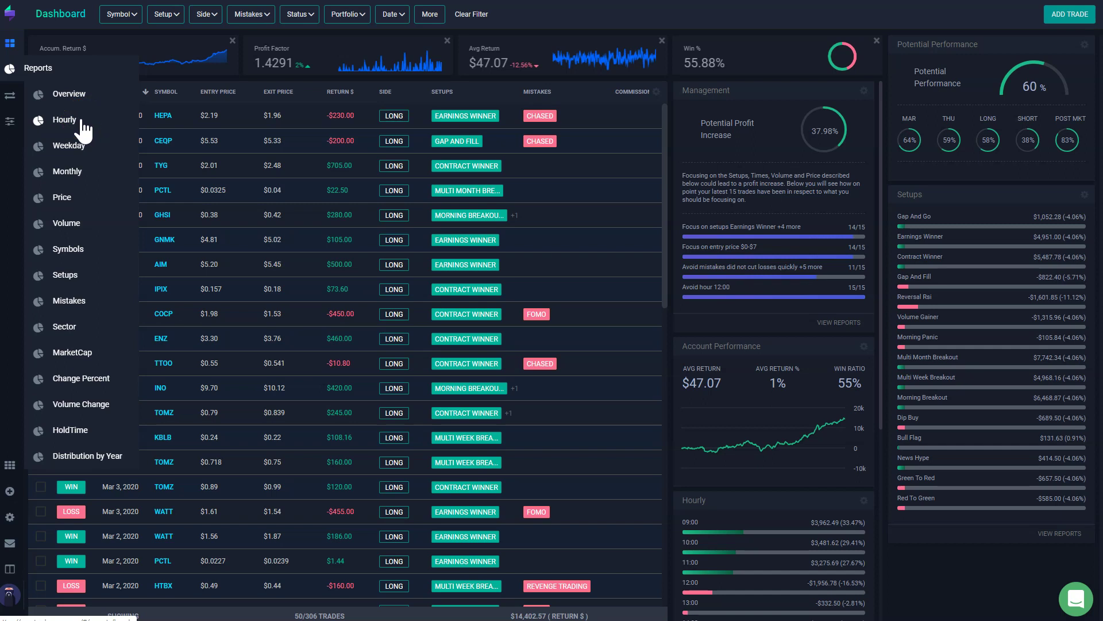
left_click(81, 149)
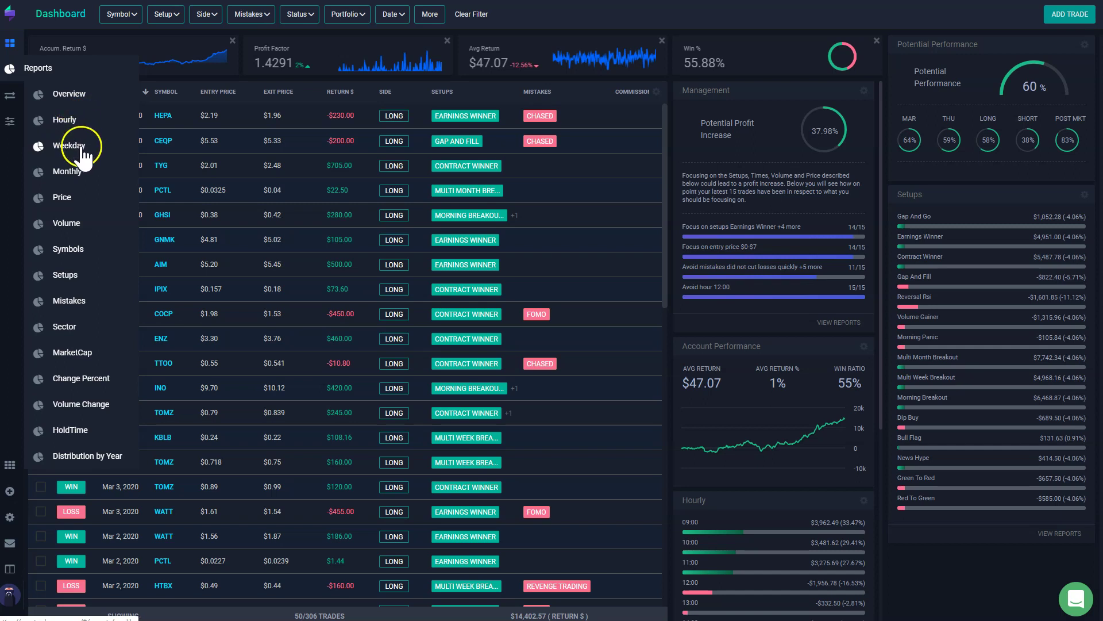
left_click(85, 197)
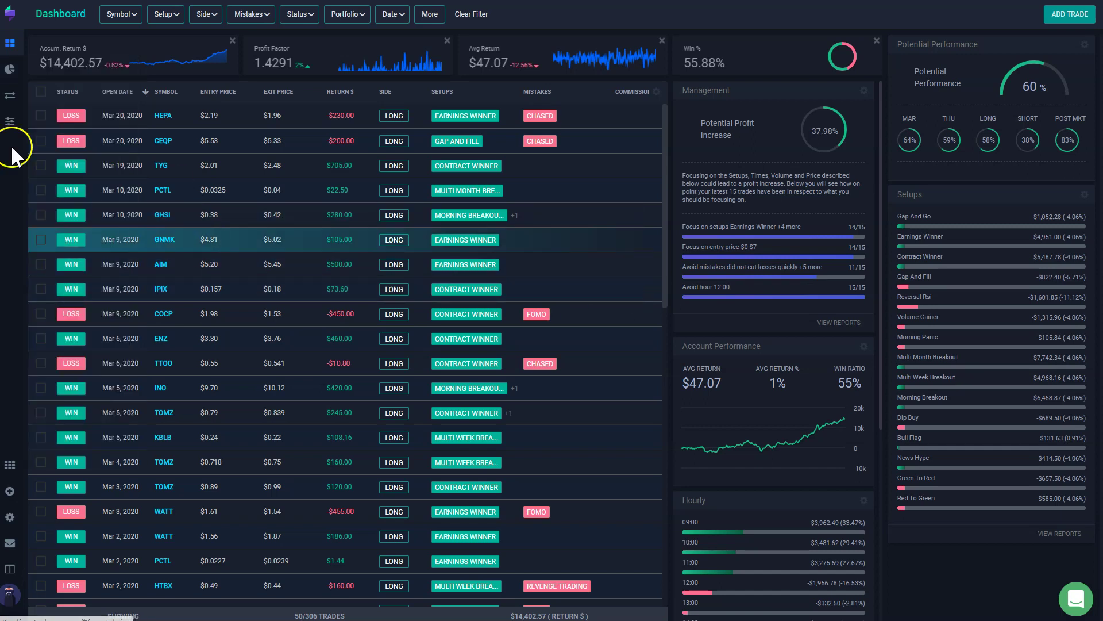
left_click(94, 306)
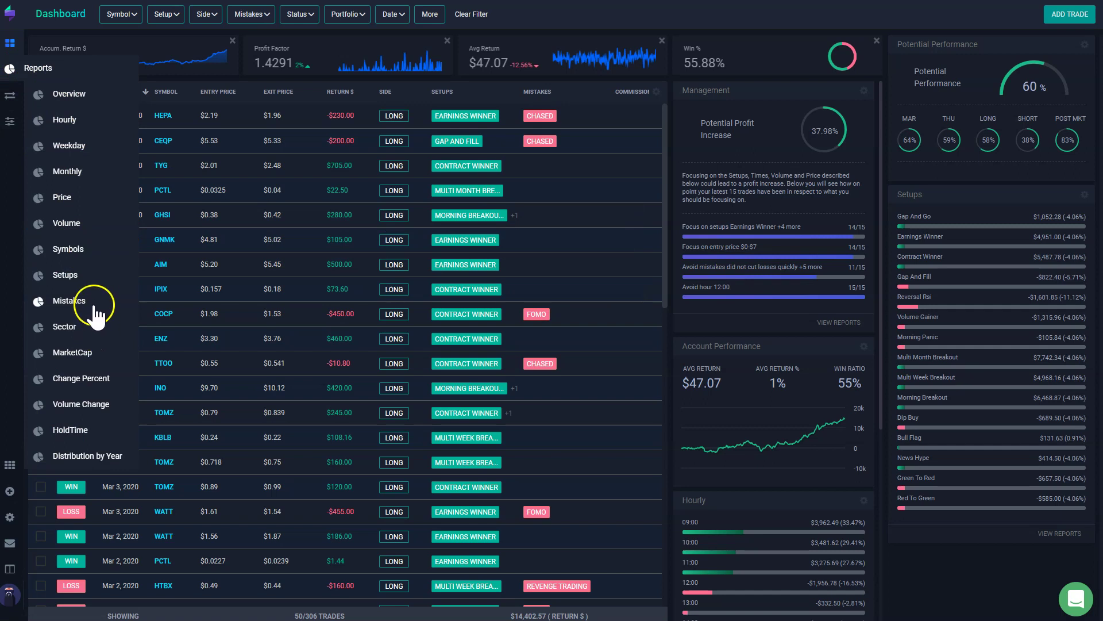
left_click(101, 337)
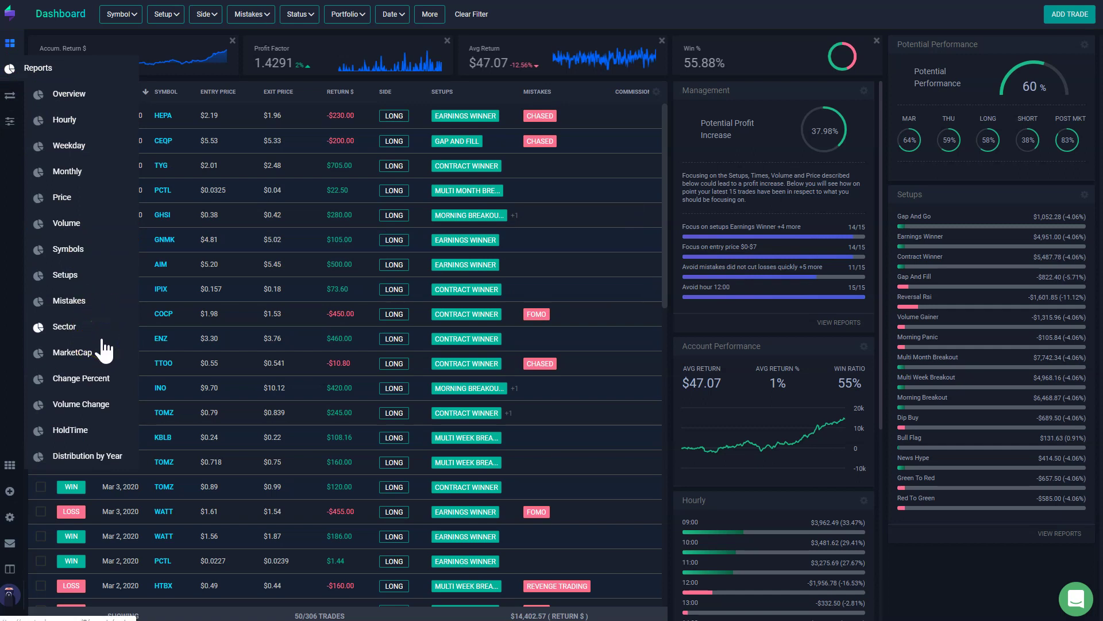